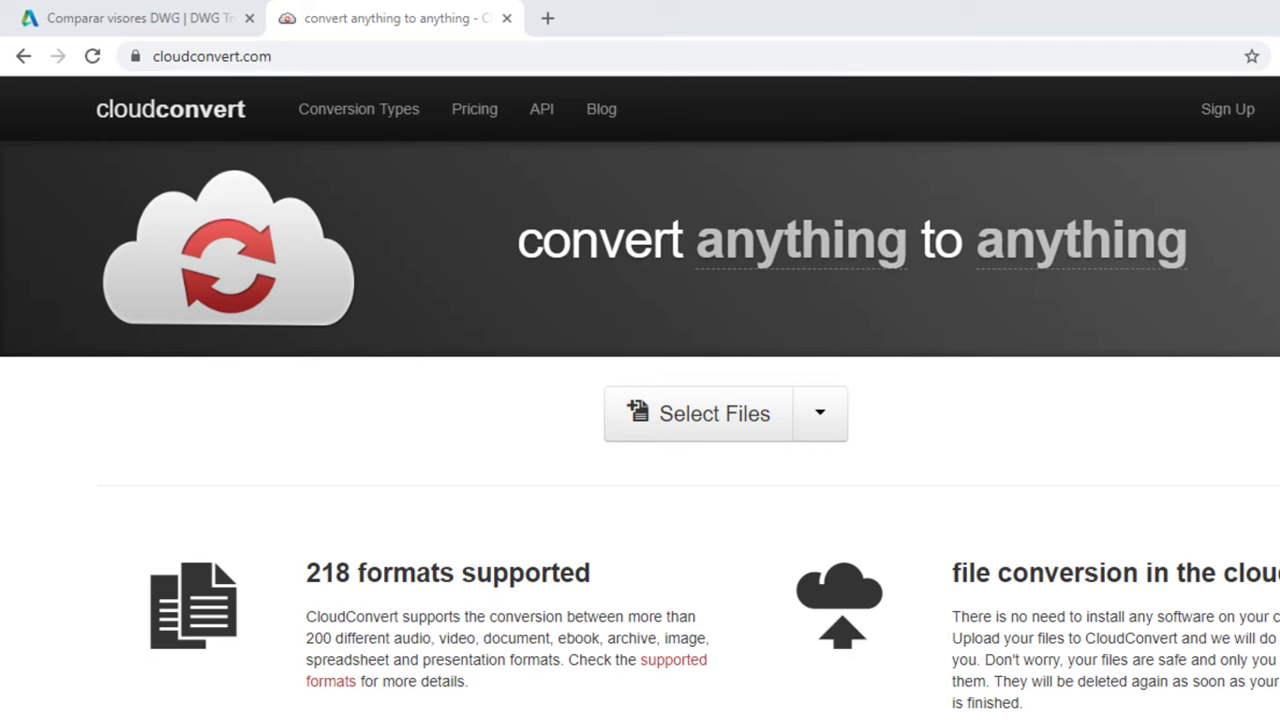
# - Glance at the Autodesk DWG viewers comparison tab, then return to the CloudConvert home page
pyautogui.click(120, 20)
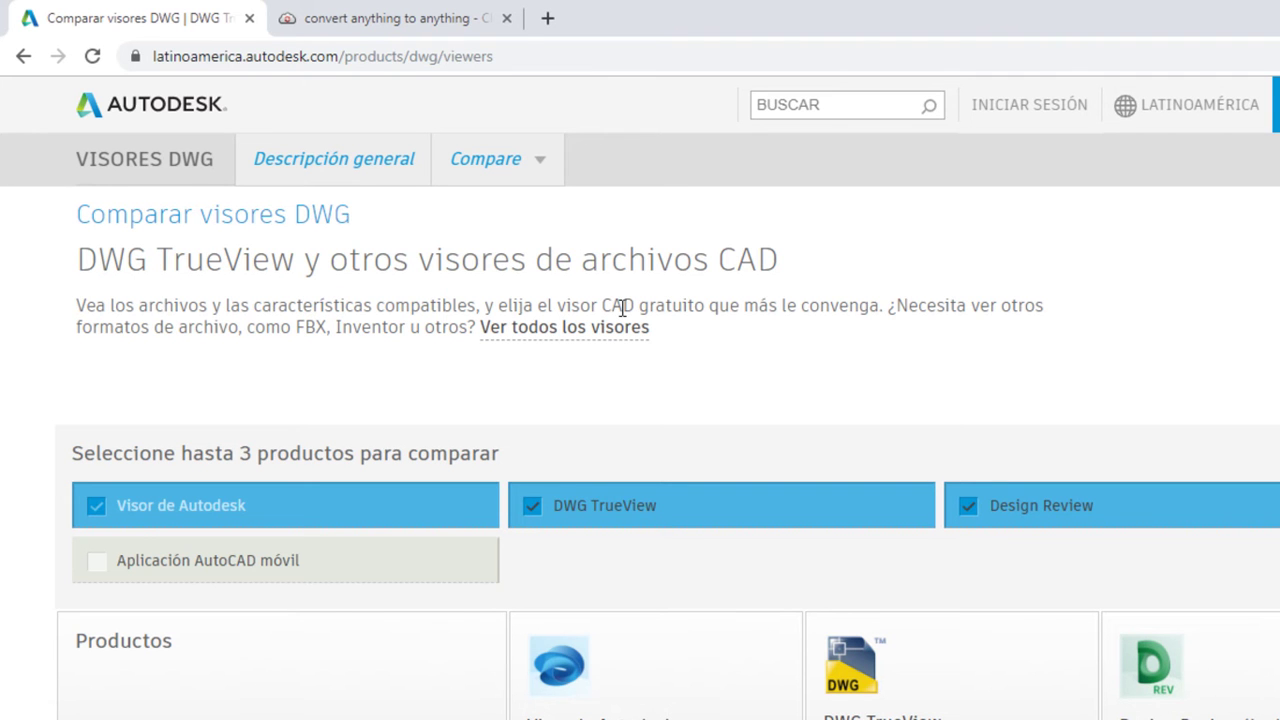
pyautogui.hotkey('ctrl', 'Tab')
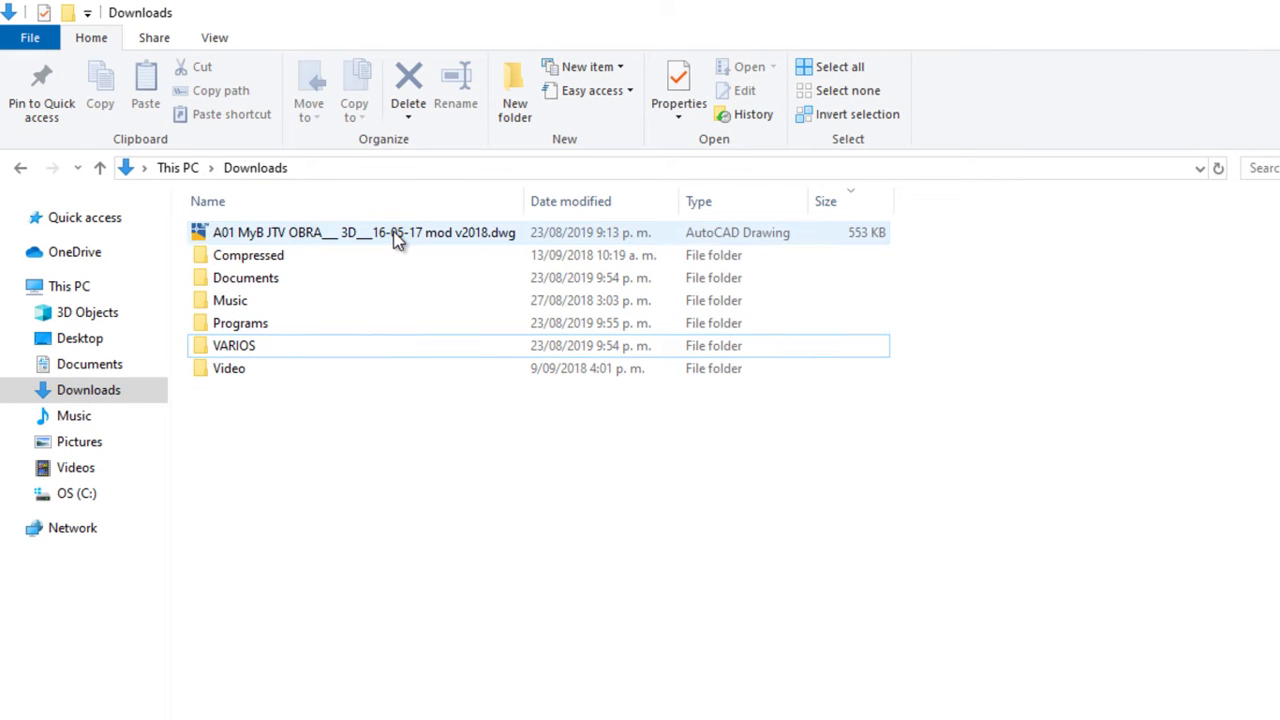
# - Locate the v2018 DWG drawing in Downloads and open CloudConvert's file picker for uploading
pyautogui.click(397, 237)
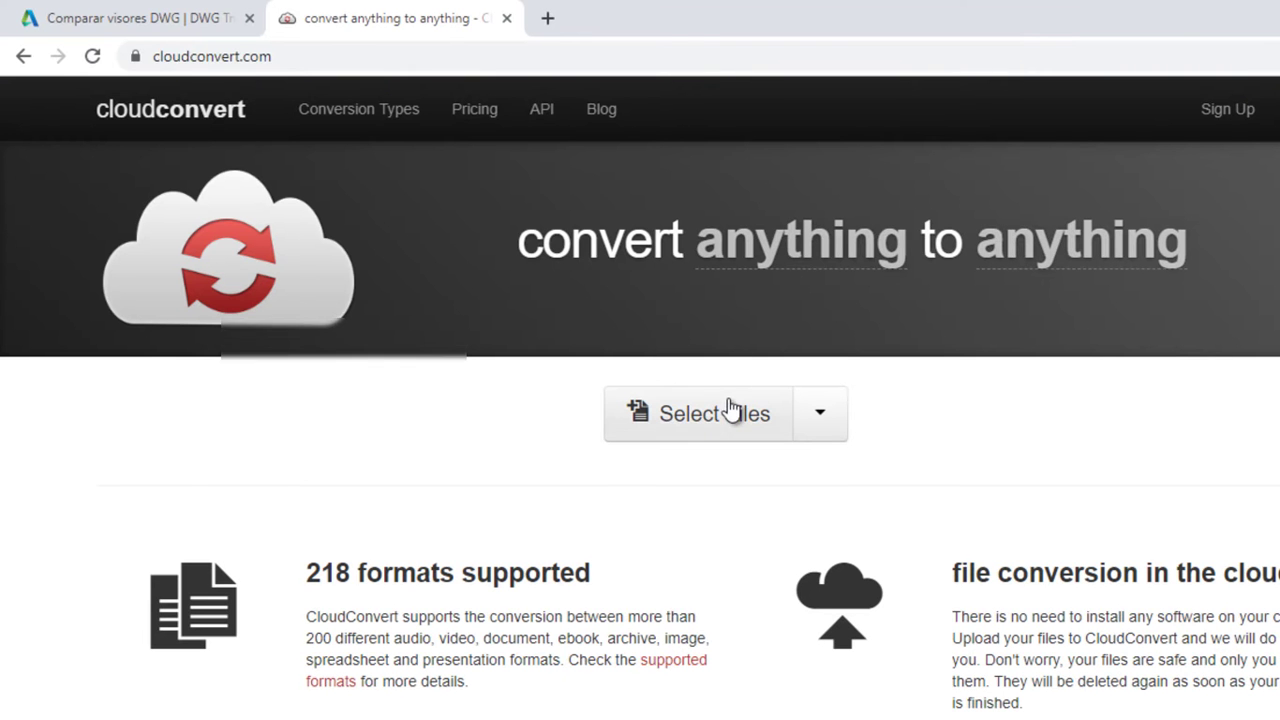
pyautogui.click(711, 419)
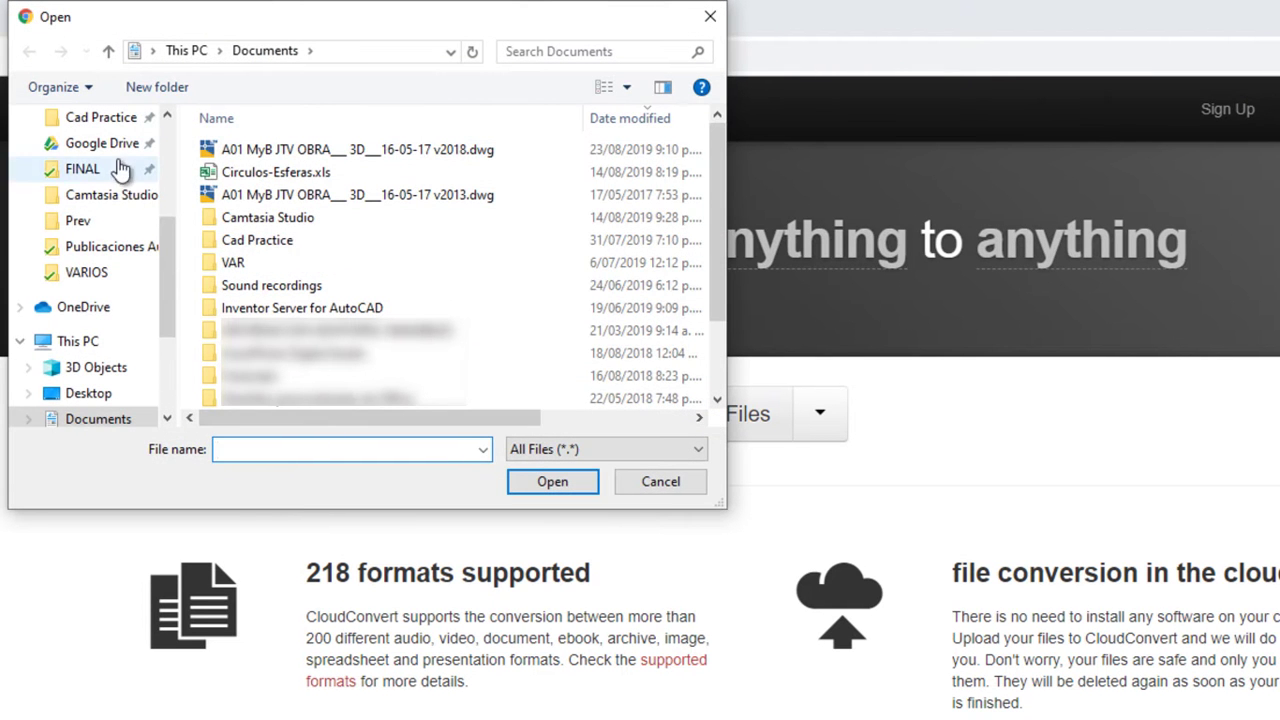
# - Upload the v2018 DWG drawing from the Downloads folder to CloudConvert
pyautogui.scroll(-2, 80, 171)
pyautogui.click(97, 289)
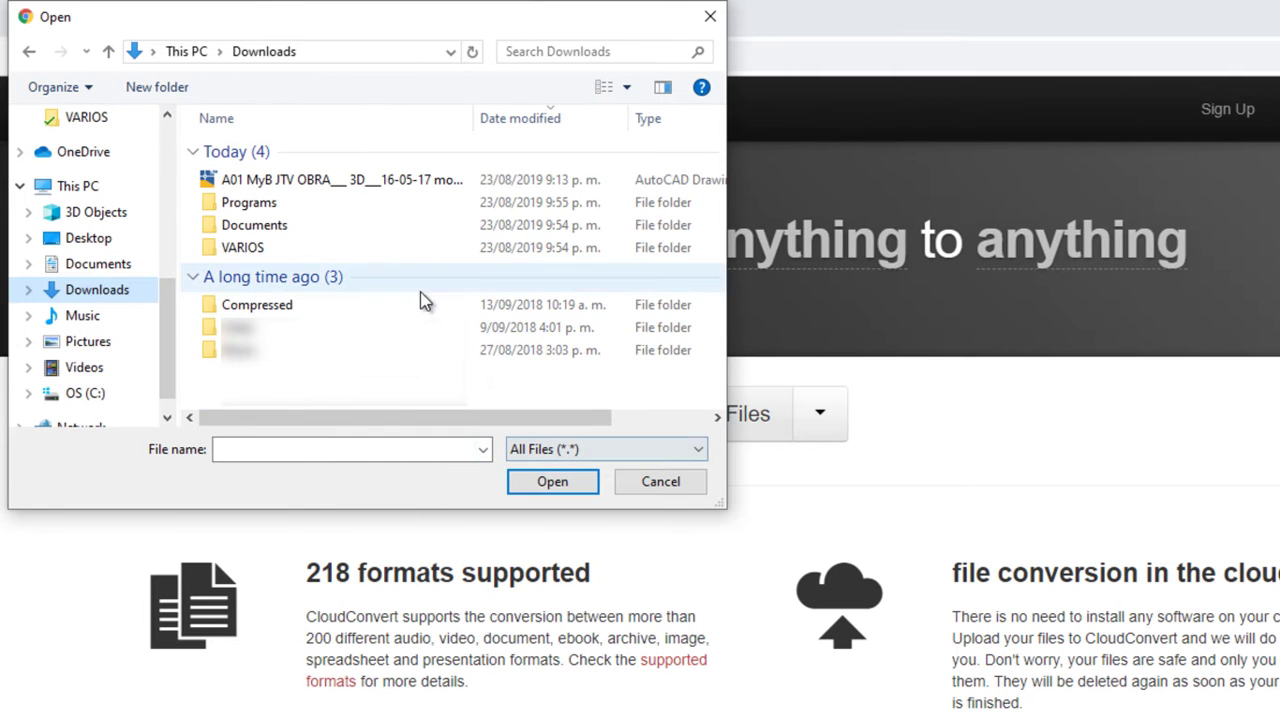
pyautogui.click(395, 182)
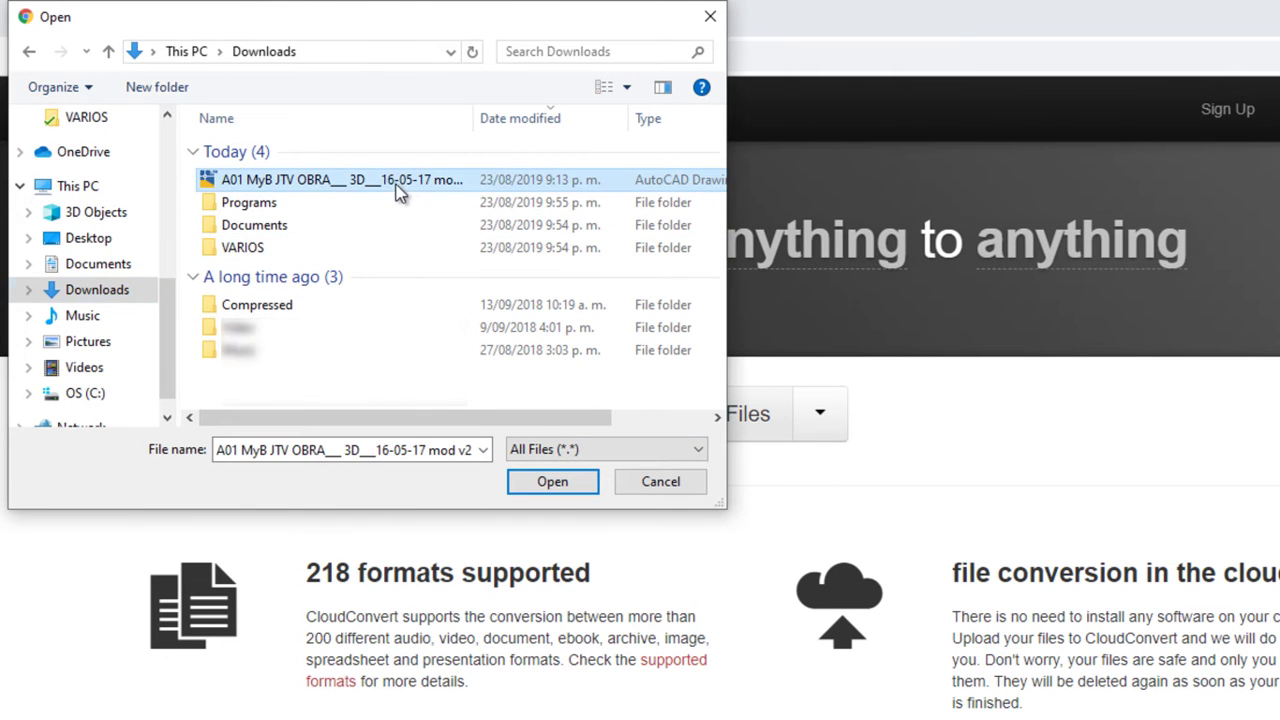
pyautogui.click(550, 483)
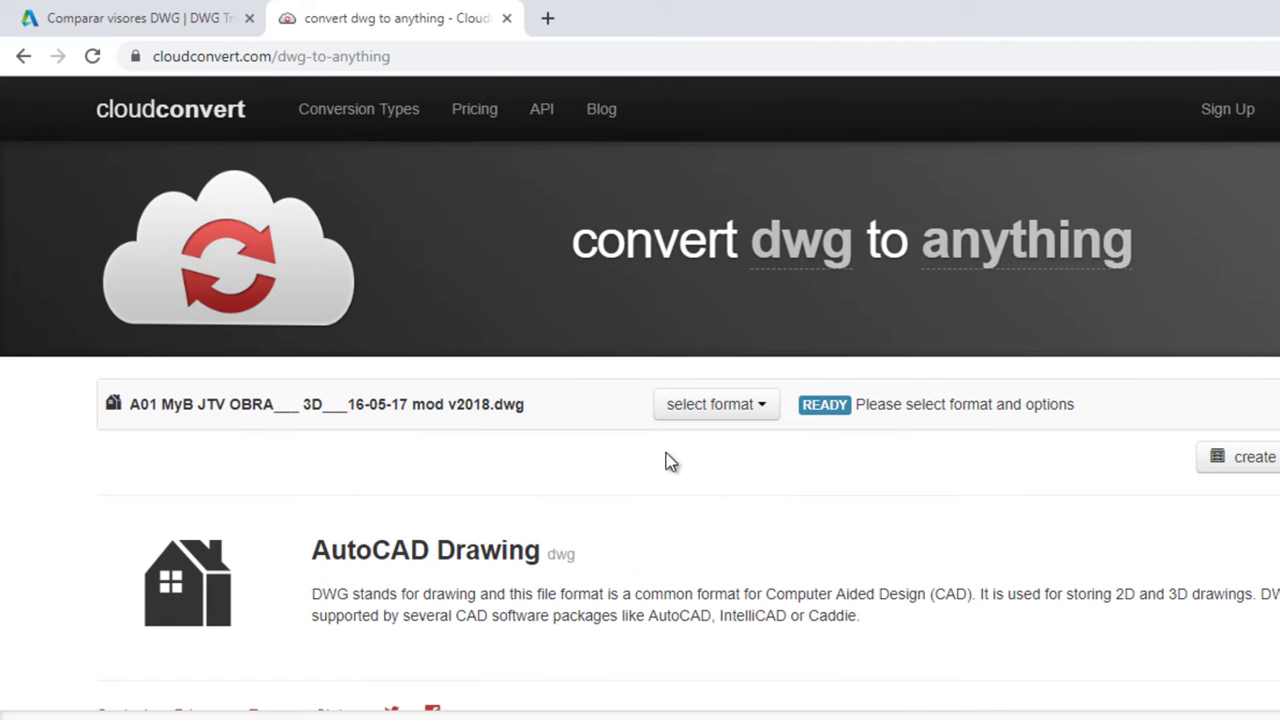
# - Set the output format to DXF with AutoCAD Version 2010 in the conversion options
pyautogui.click(726, 418)
pyautogui.moveTo(740, 443)
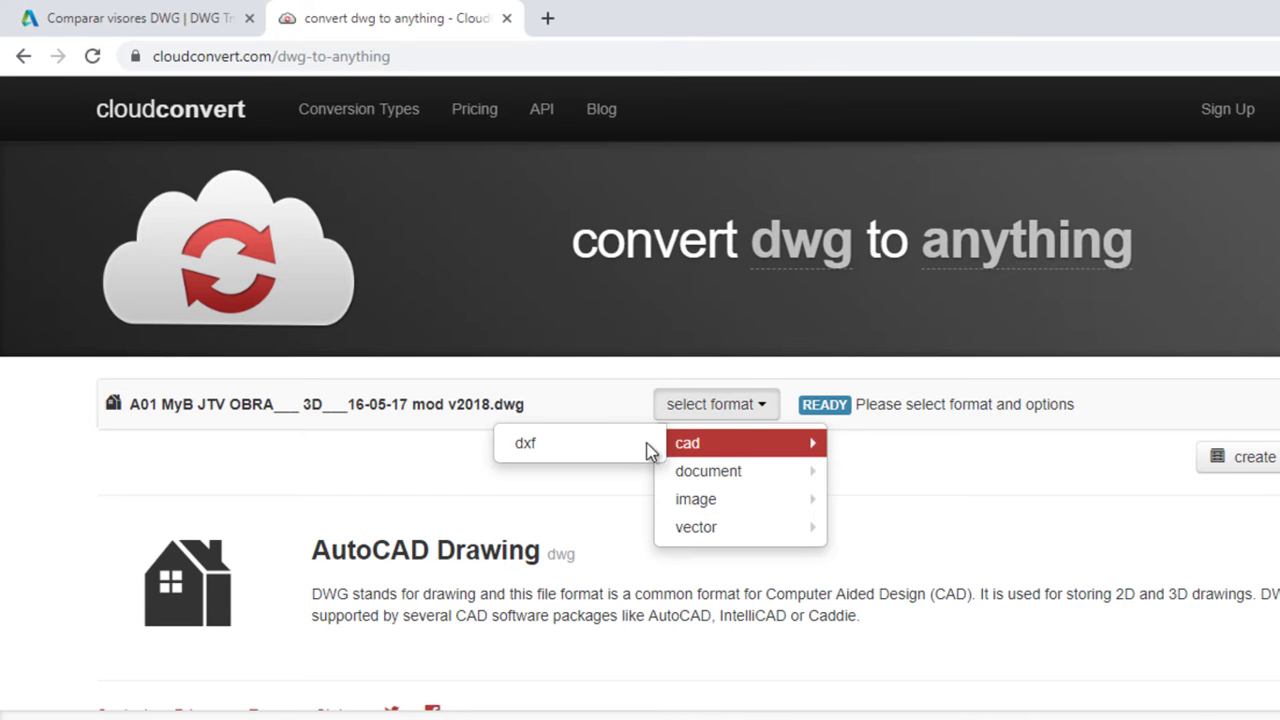
pyautogui.click(606, 446)
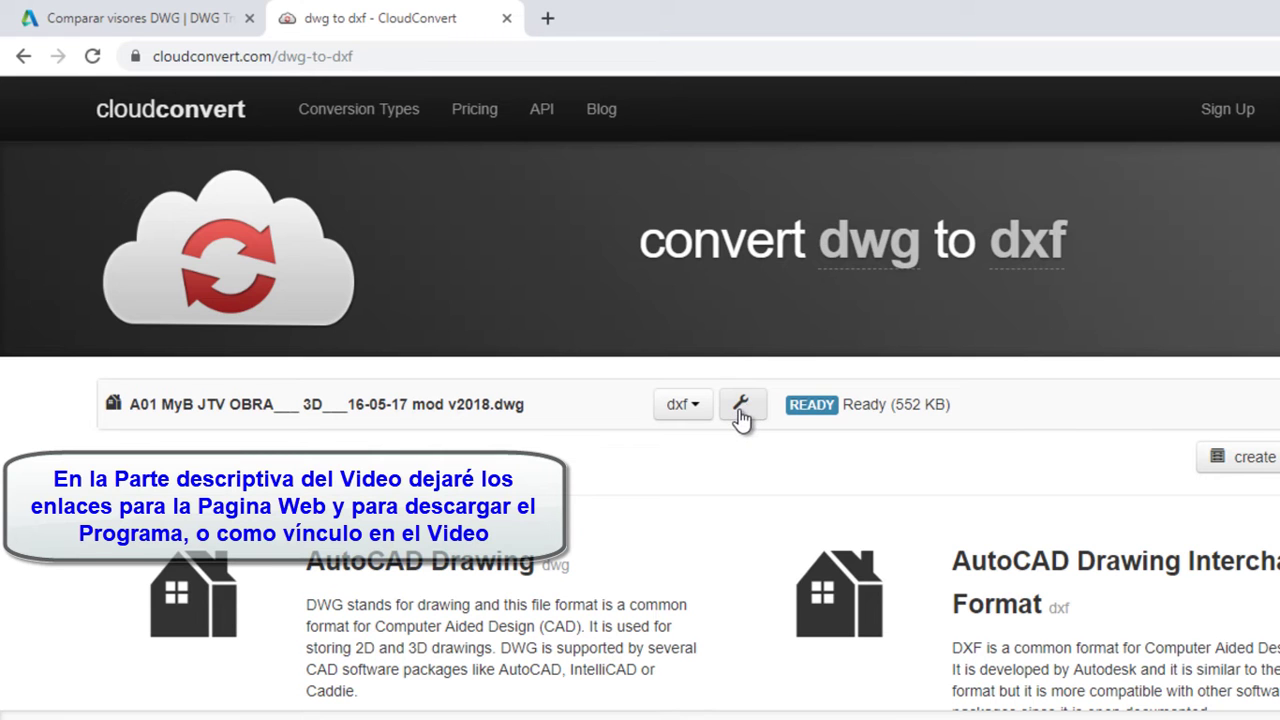
pyautogui.click(743, 412)
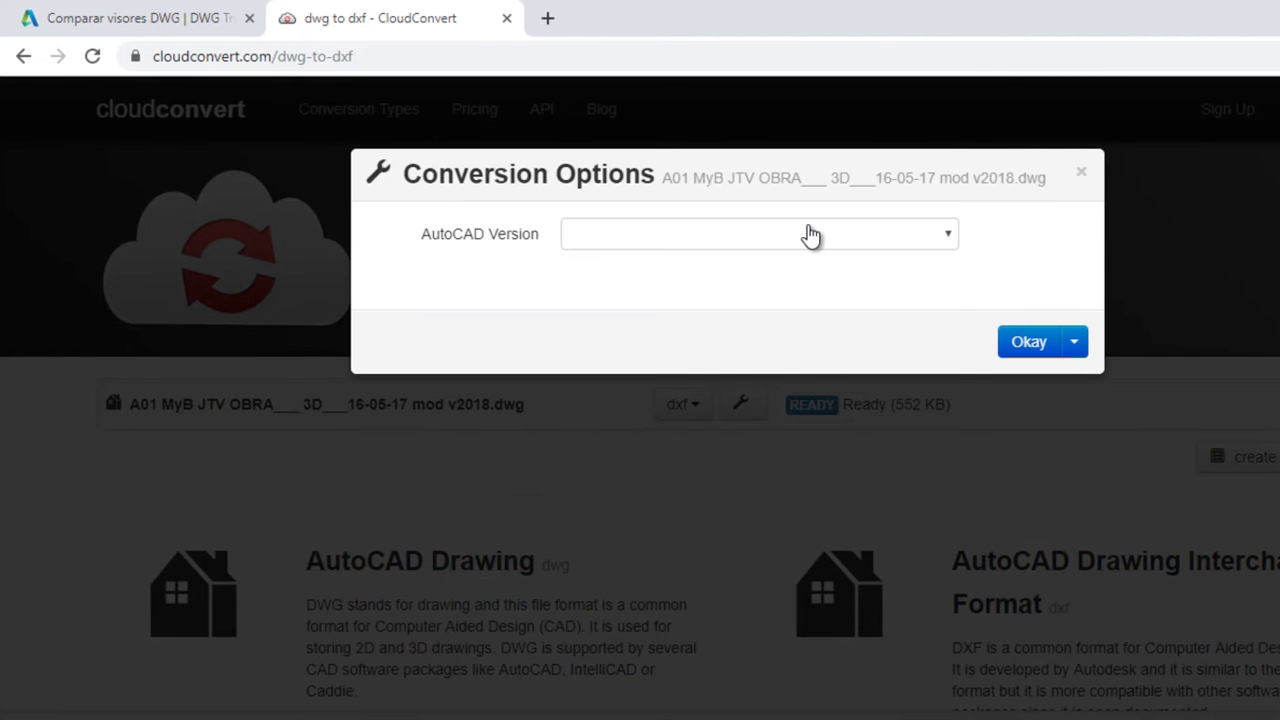
pyautogui.click(810, 235)
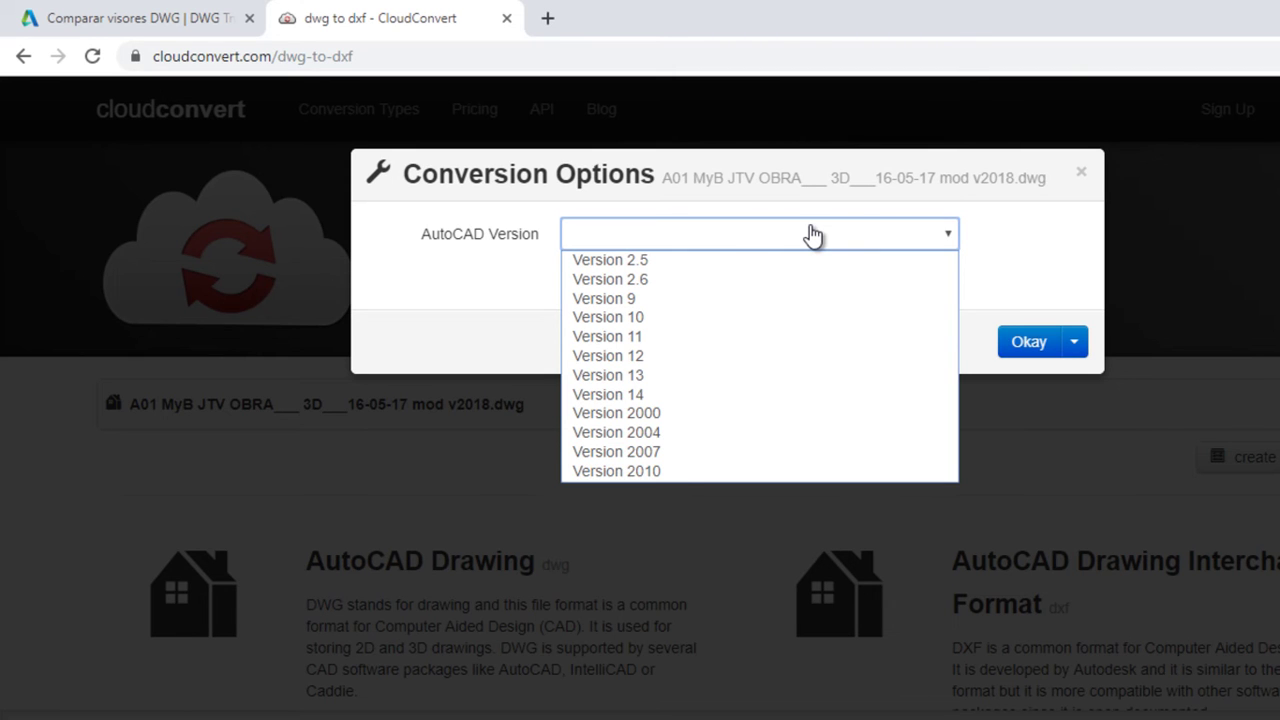
pyautogui.click(656, 472)
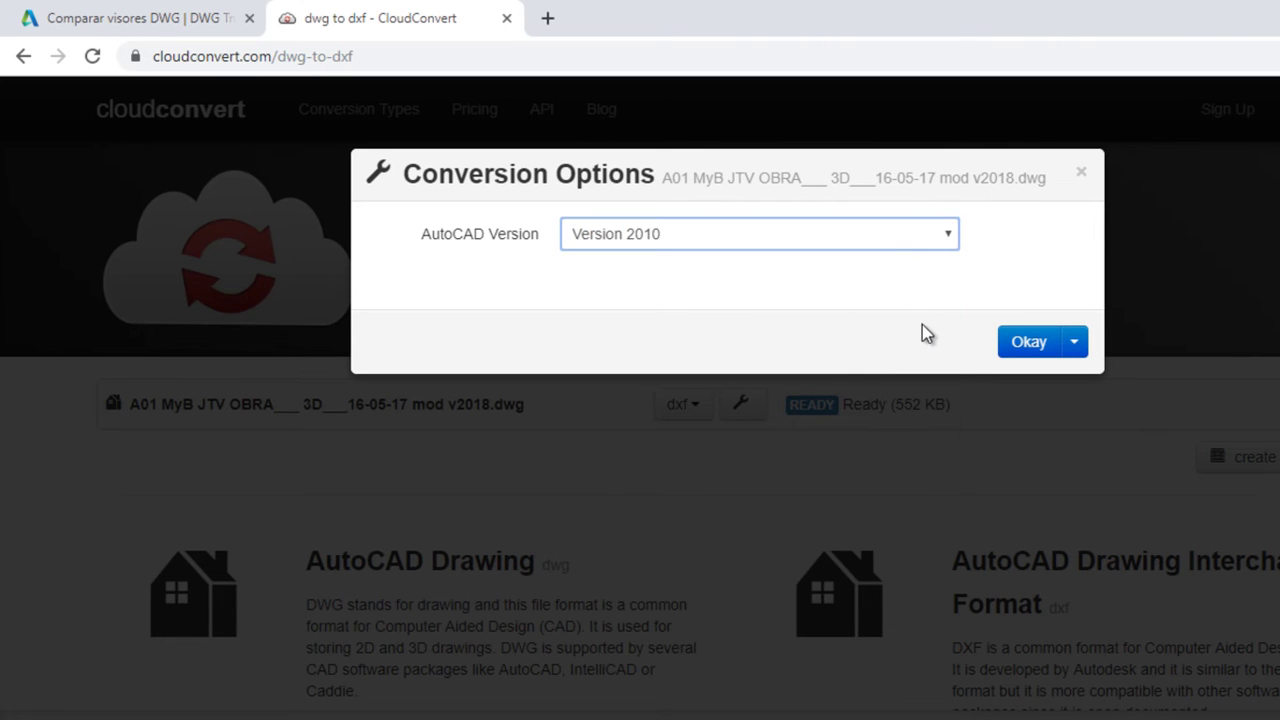
# - Confirm the options, run the DWG-to-DXF conversion to completion, and download the DXF
pyautogui.click(1034, 349)
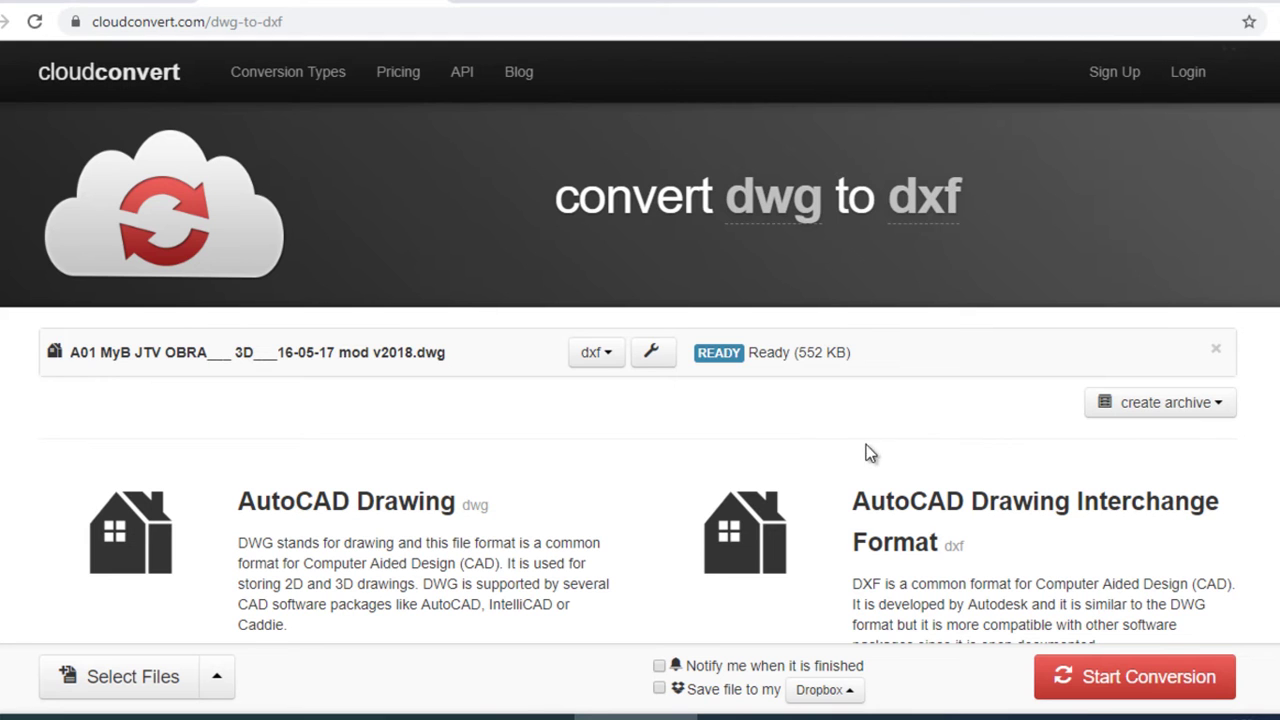
pyautogui.click(1127, 684)
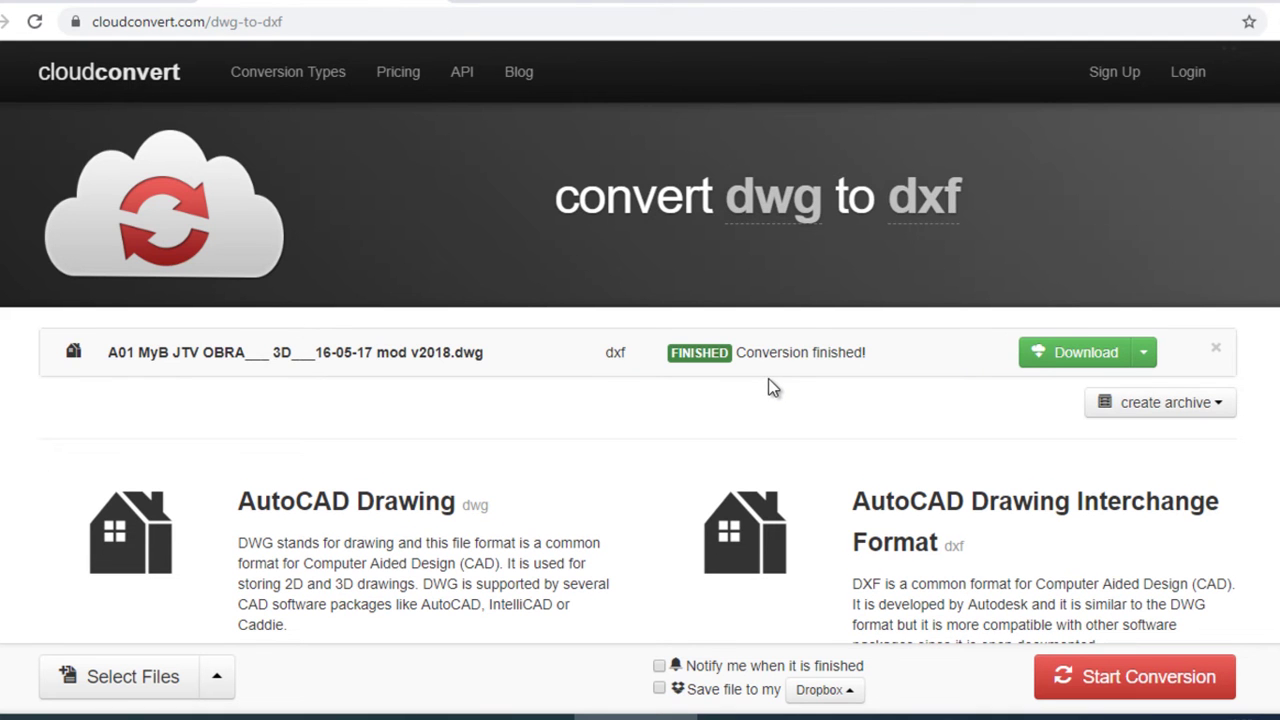
pyautogui.click(1052, 358)
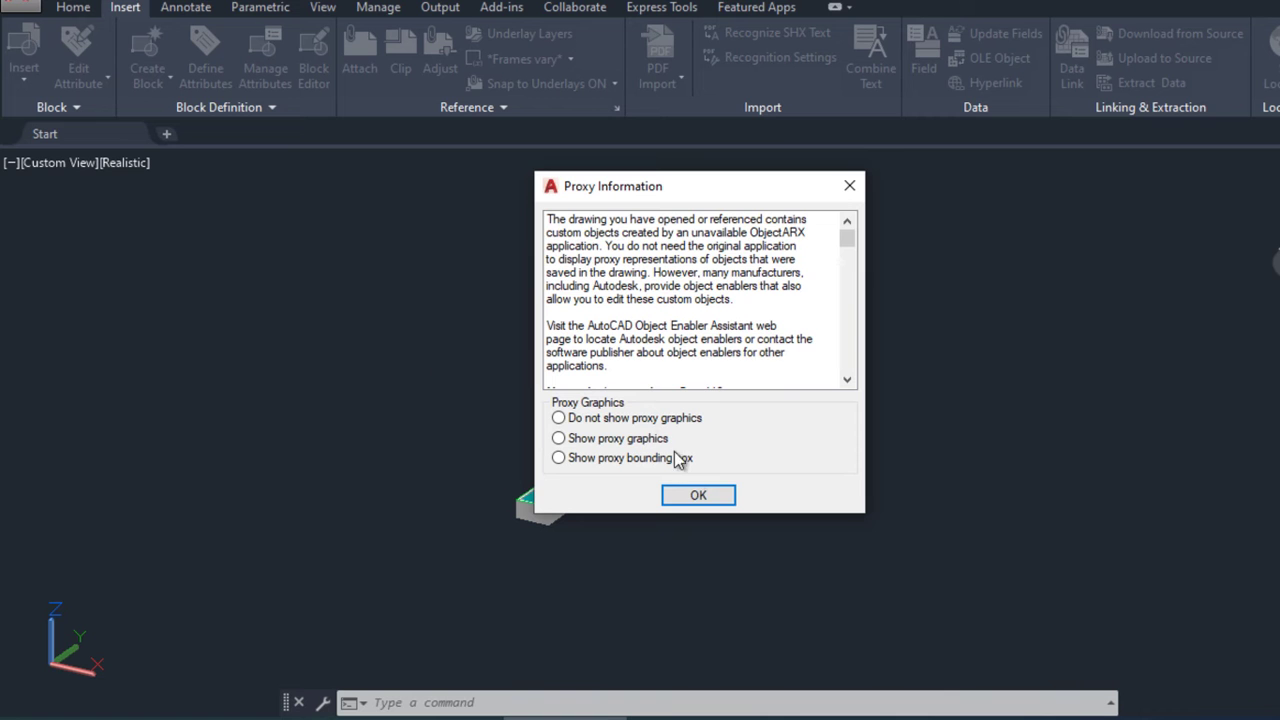
# - Dismiss the Proxy Information notice, cancel the command, and zoom around the 3D building model
pyautogui.click(698, 496)
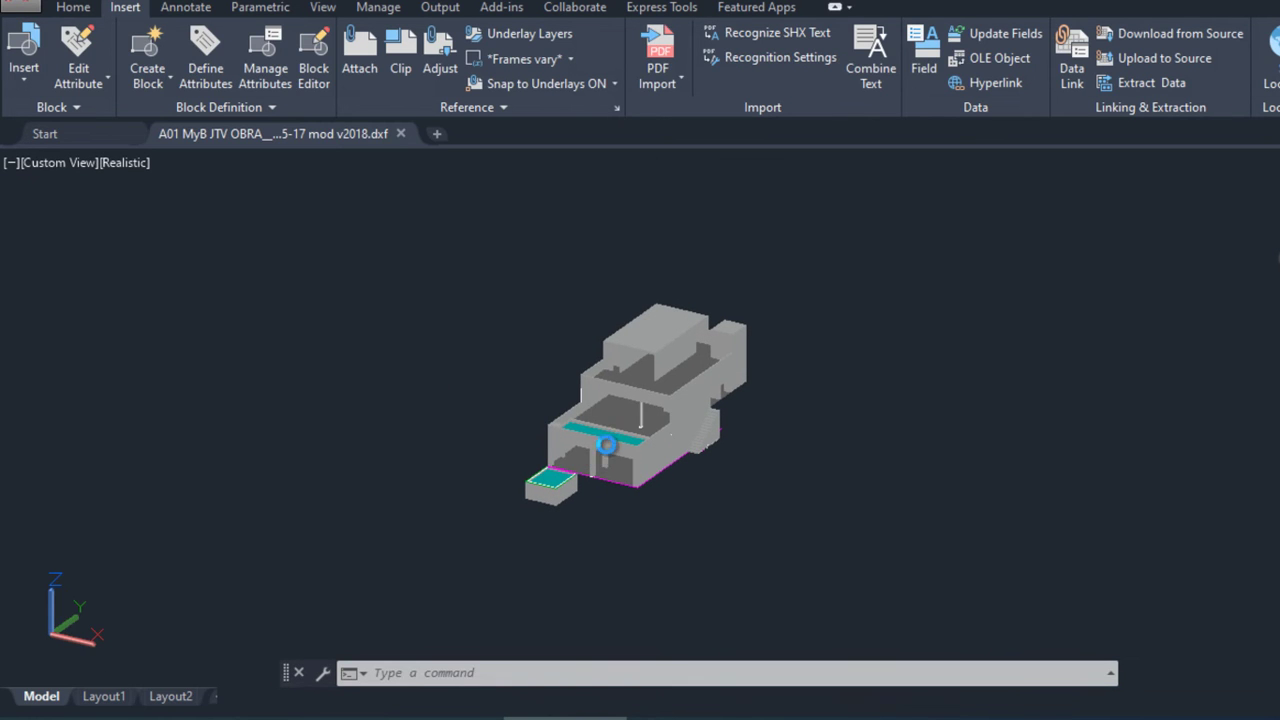
pyautogui.press('Escape')
pyautogui.press('Escape')
pyautogui.press('Escape')
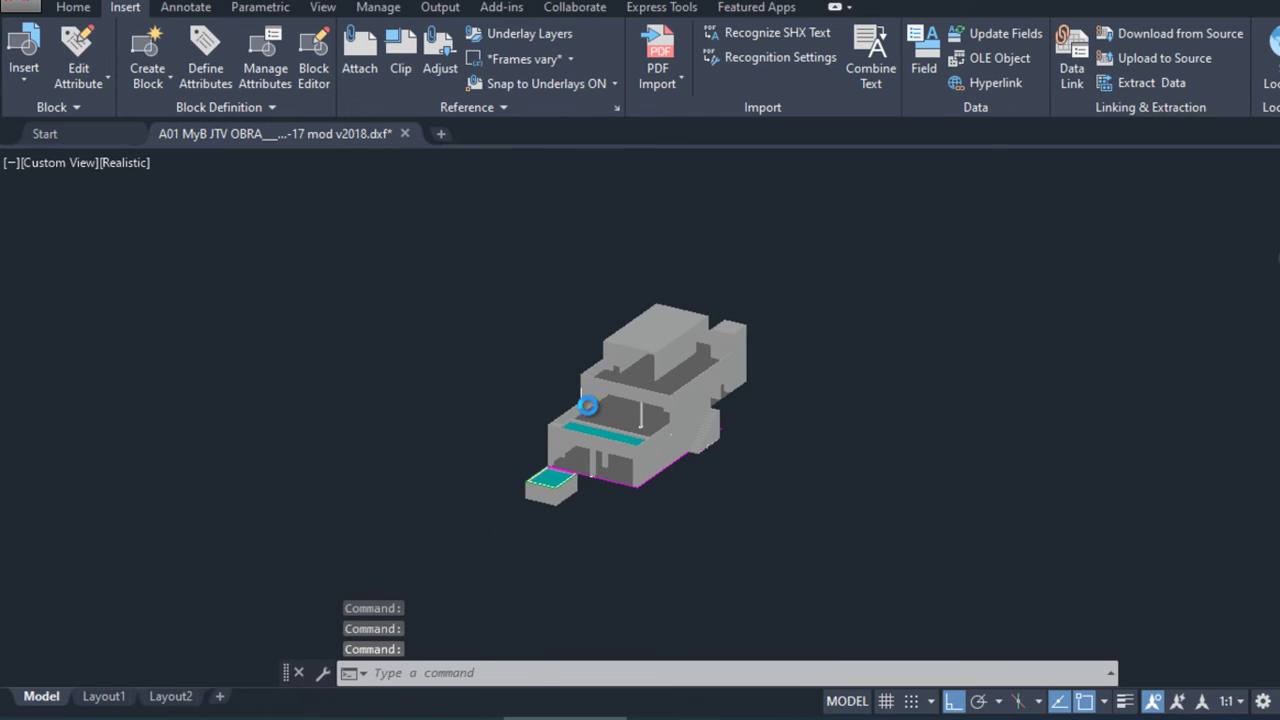
pyautogui.scroll(5, 587, 406)
pyautogui.scroll(-5, 587, 406)
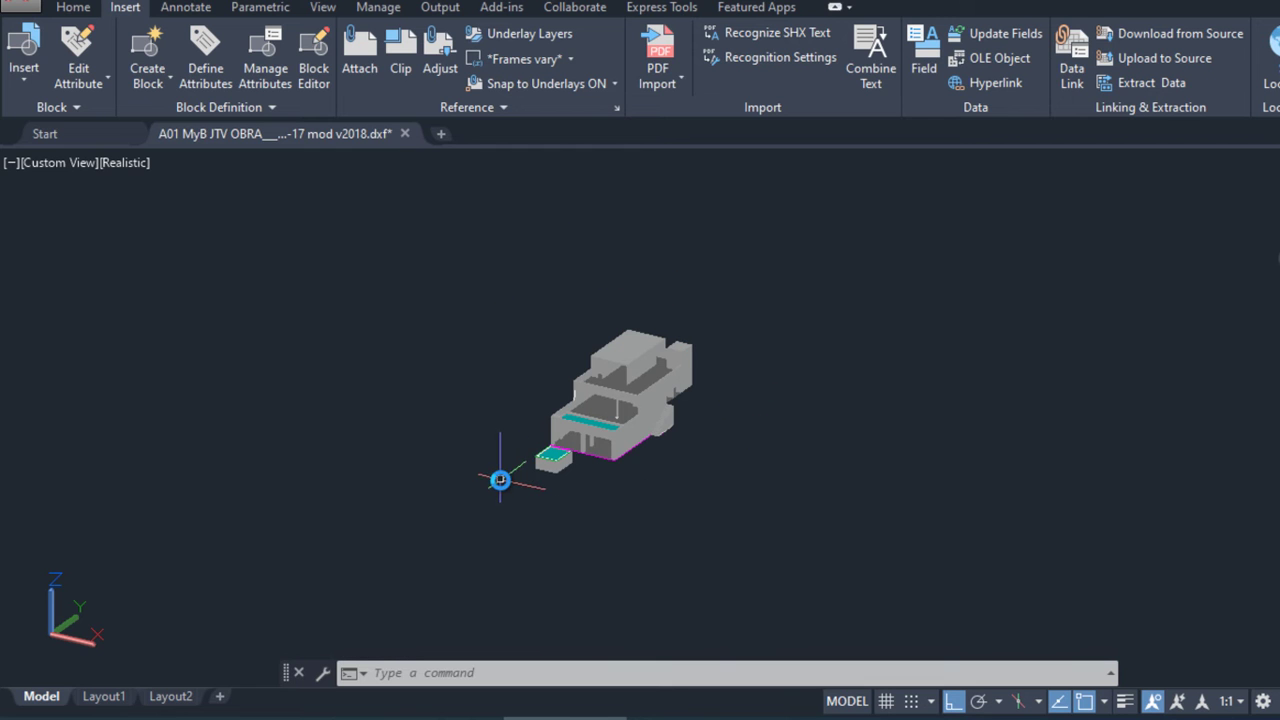
pyautogui.scroll(2, 500, 480)
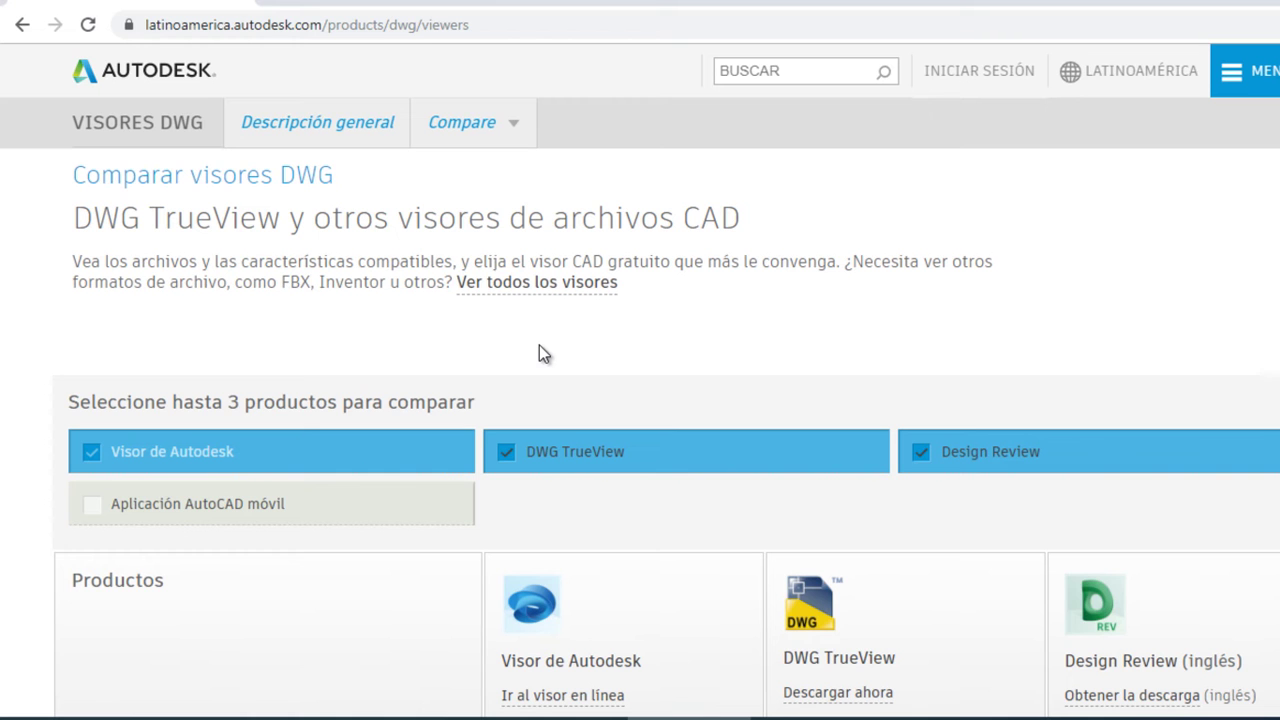
# - Check the finished CloudConvert job, then go to DWG TrueView's 'Descargar ahora' section on Autodesk's page
pyautogui.click(405, 4)
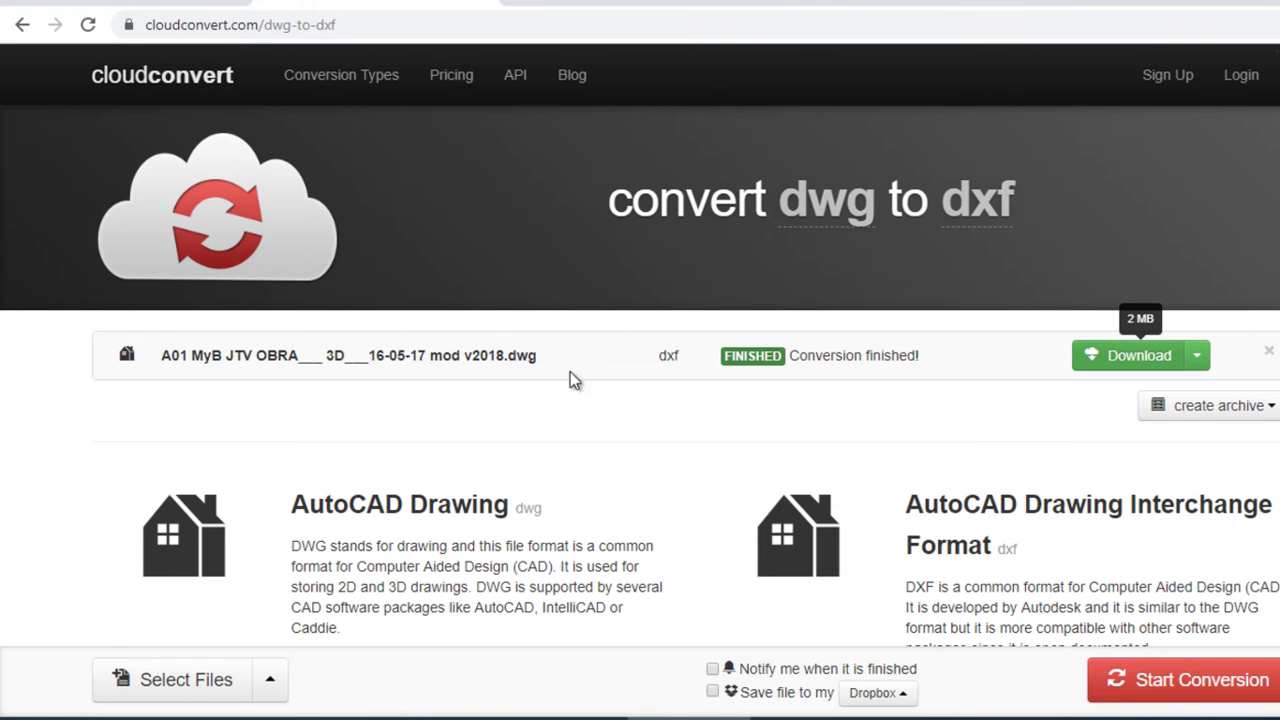
pyautogui.click(167, 5)
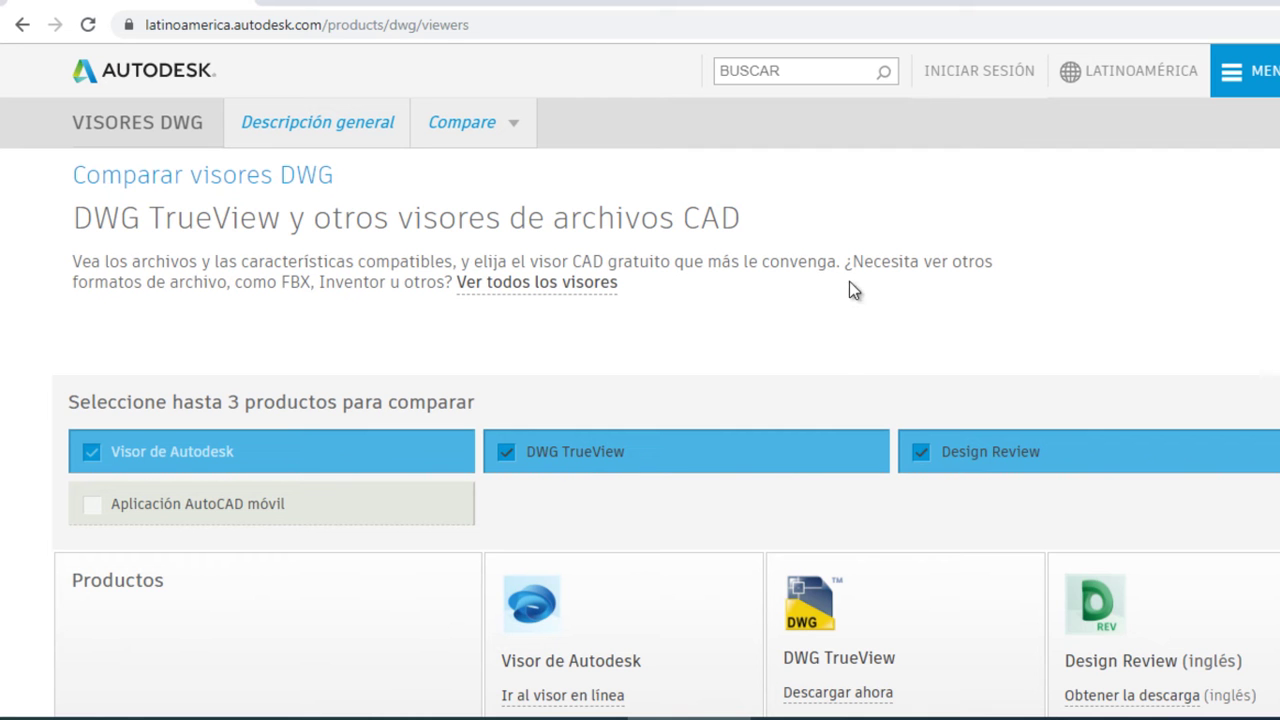
pyautogui.scroll(-3, 849, 284)
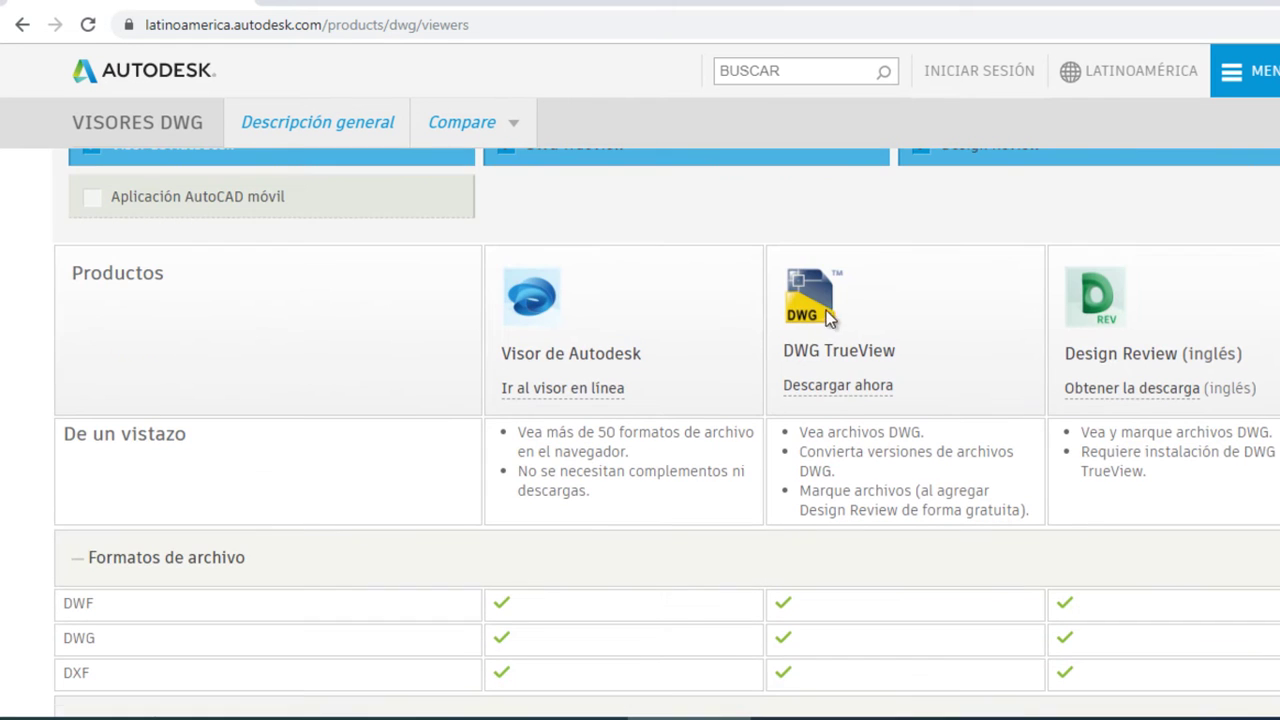
pyautogui.click(845, 385)
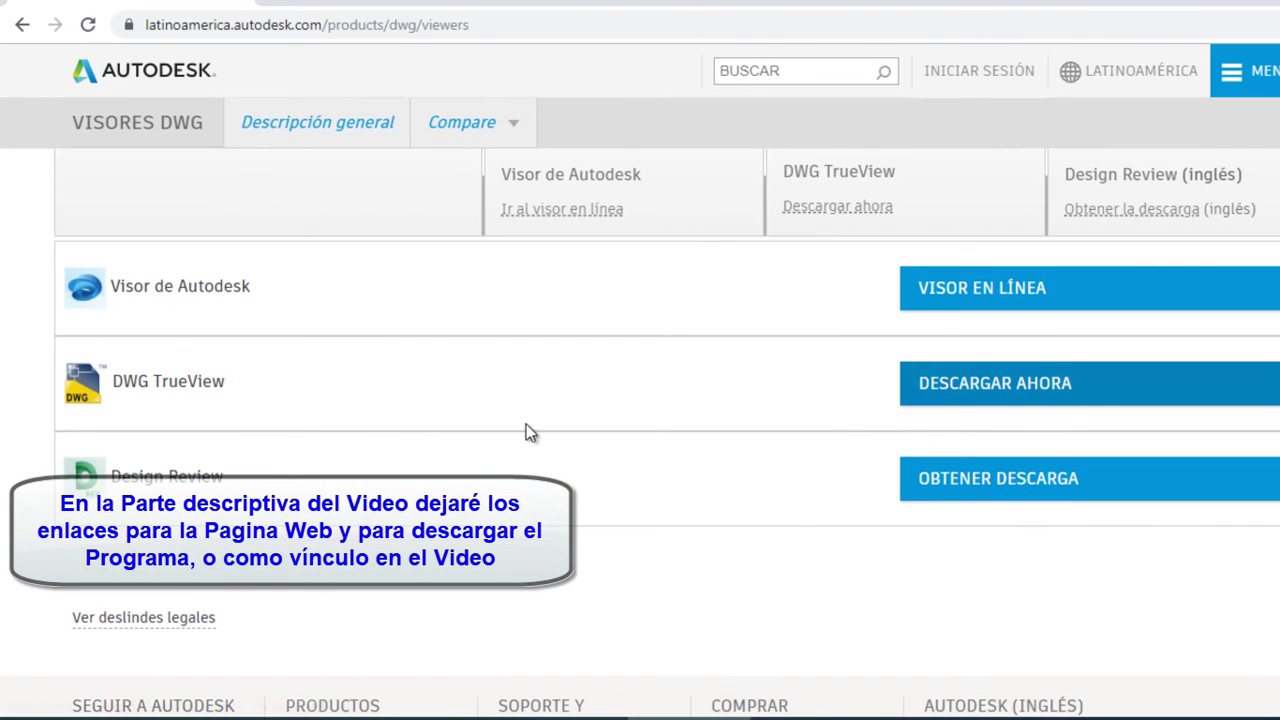
# - Download the DWG TrueView installer with 64 bits and Inglés (English) selected
pyautogui.click(1000, 395)
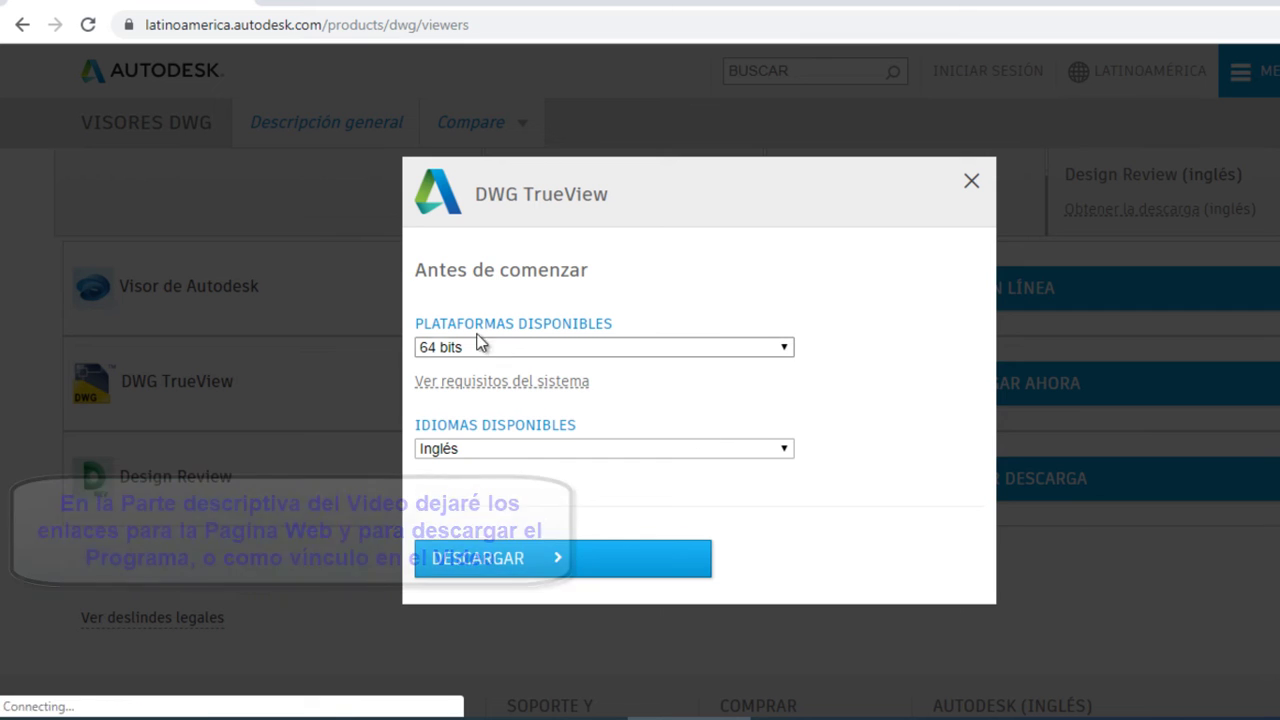
pyautogui.click(541, 347)
pyautogui.click(542, 347)
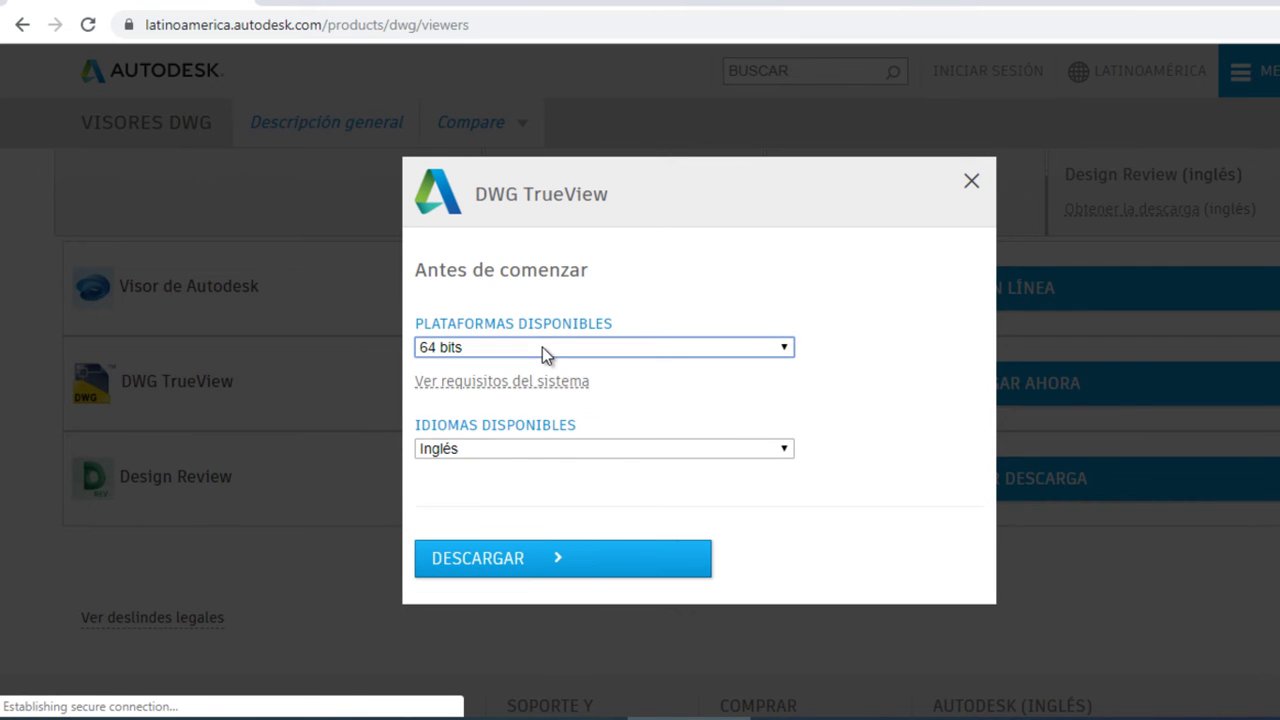
pyautogui.click(528, 449)
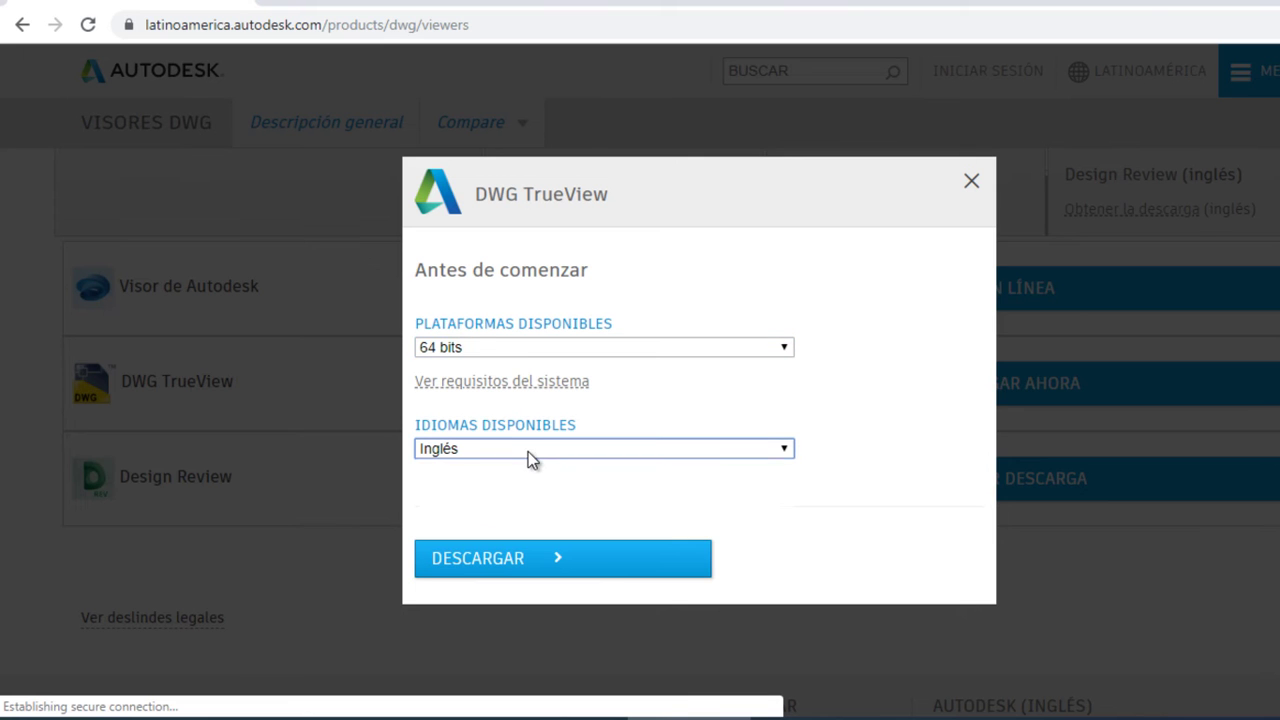
pyautogui.click(509, 450)
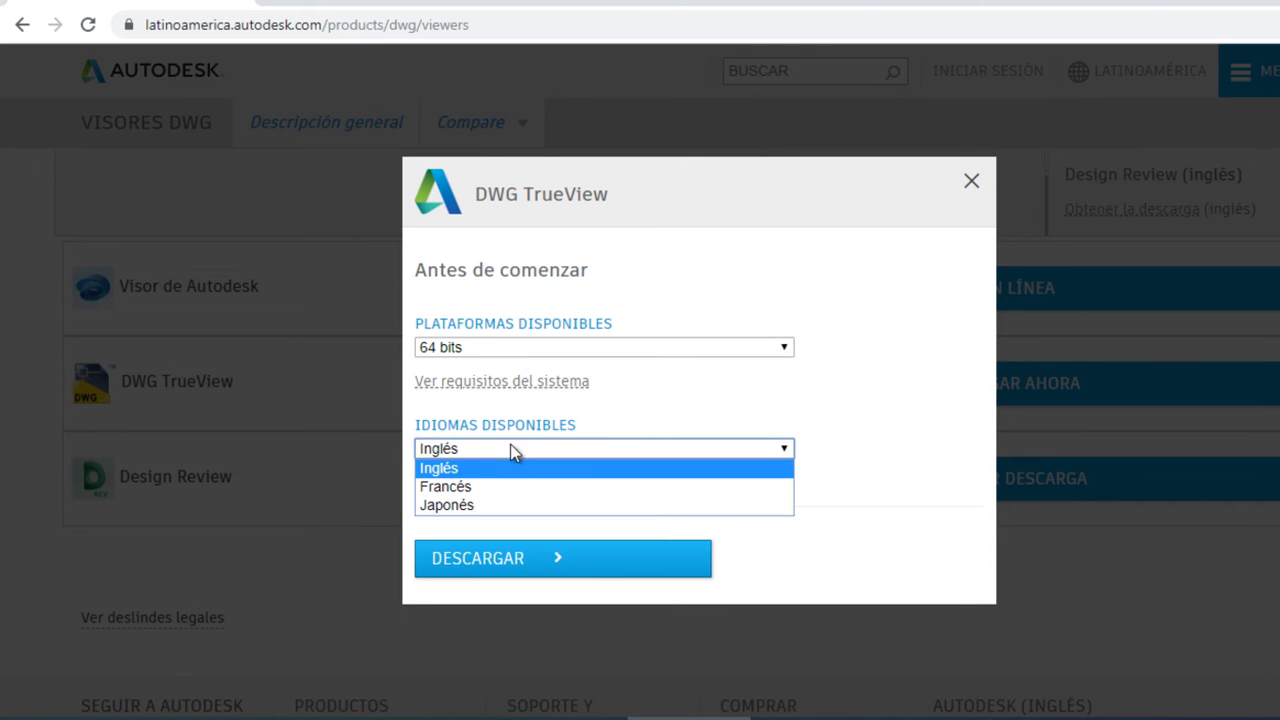
pyautogui.click(508, 468)
pyautogui.click(484, 560)
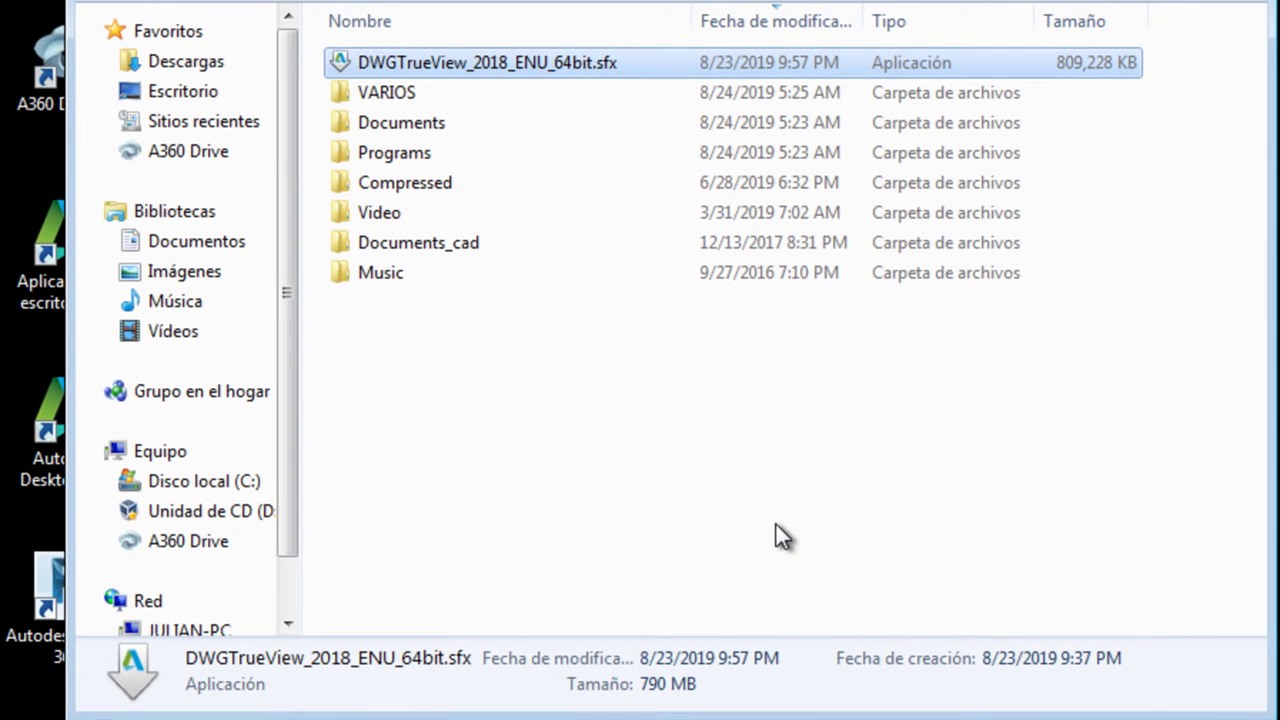
# - Run DWGTrueView_2018_ENU_64bit.sfx, extract it to C:\Autodesk\, and approve the UAC prompt
pyautogui.doubleClick(539, 63)
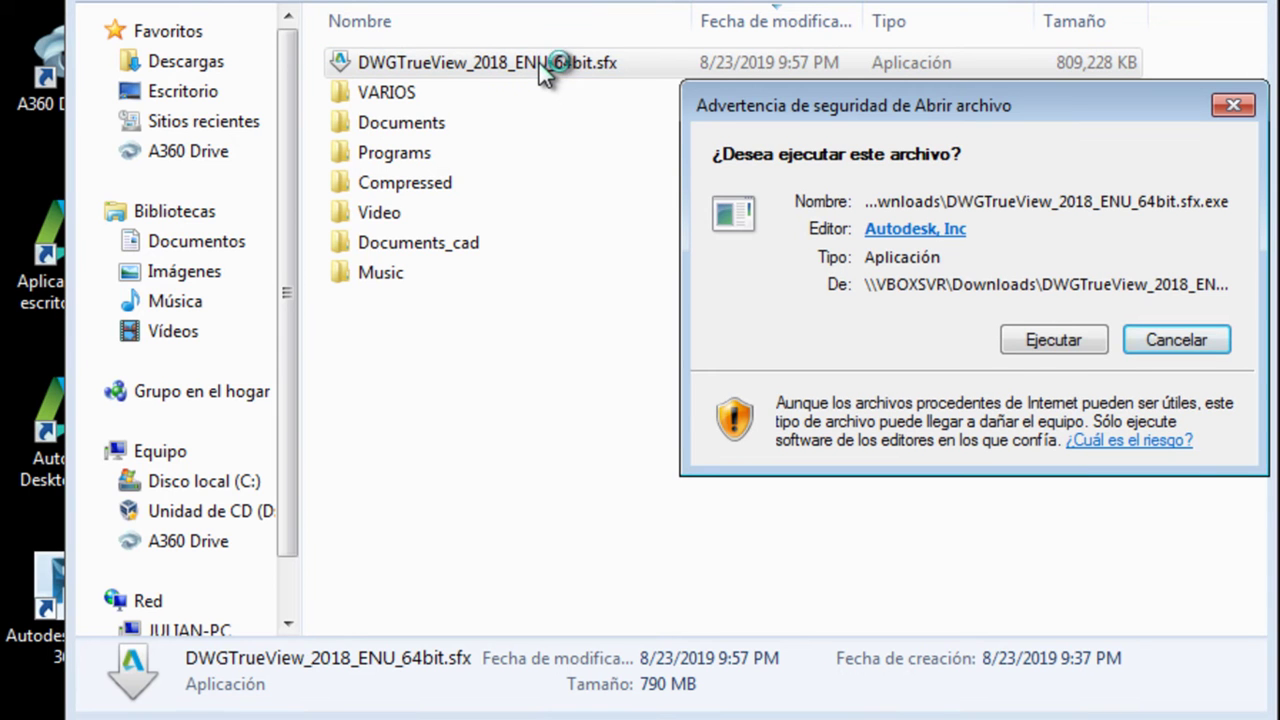
pyautogui.click(1035, 343)
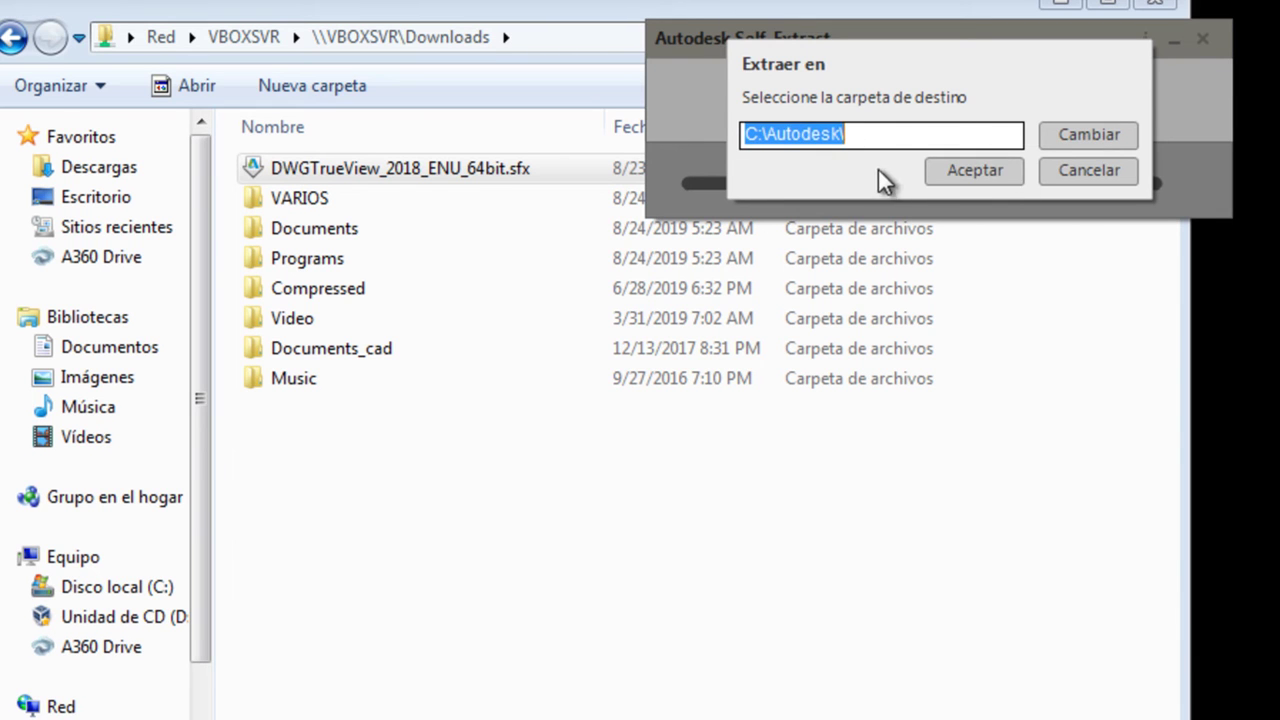
pyautogui.click(965, 170)
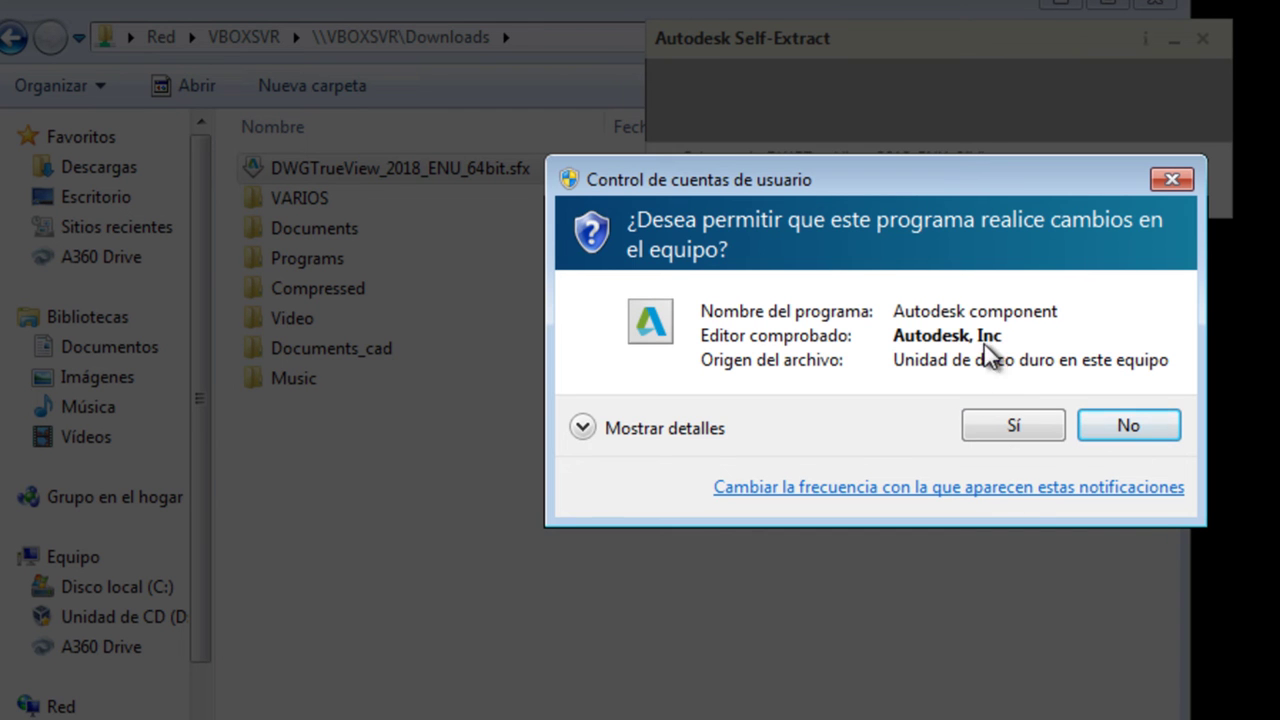
pyautogui.click(1012, 426)
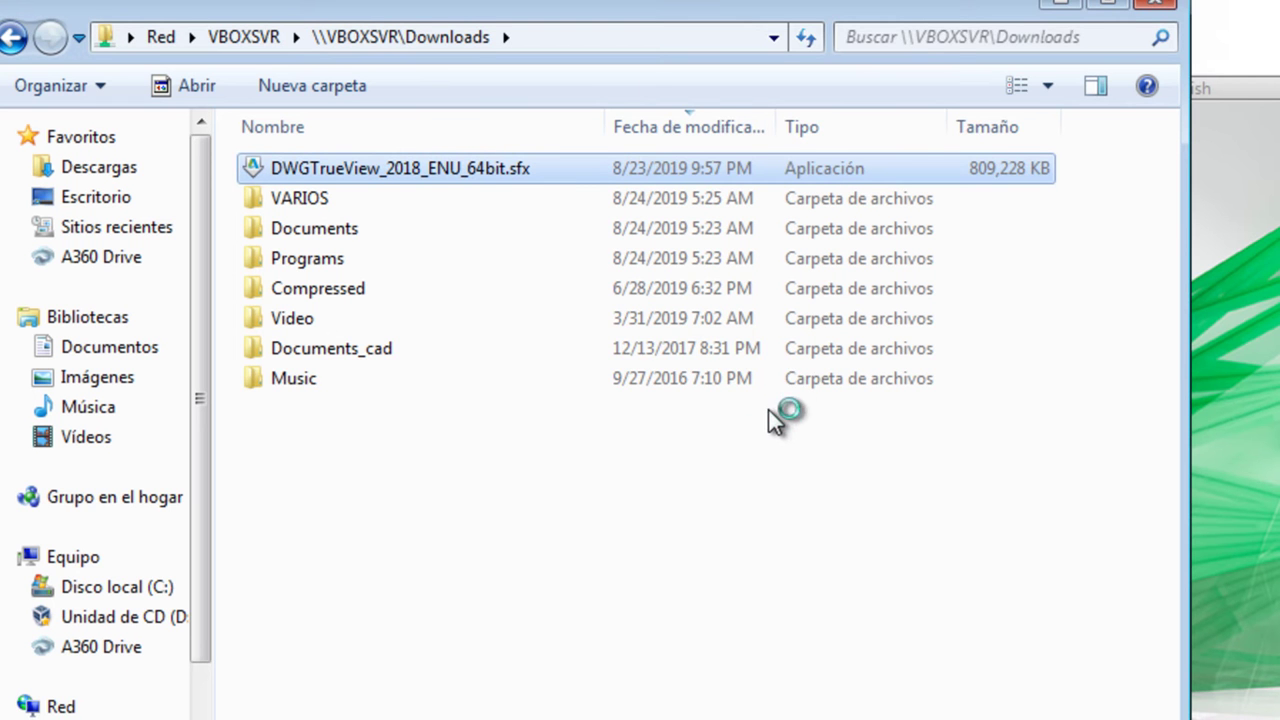
pyautogui.click(1052, 8)
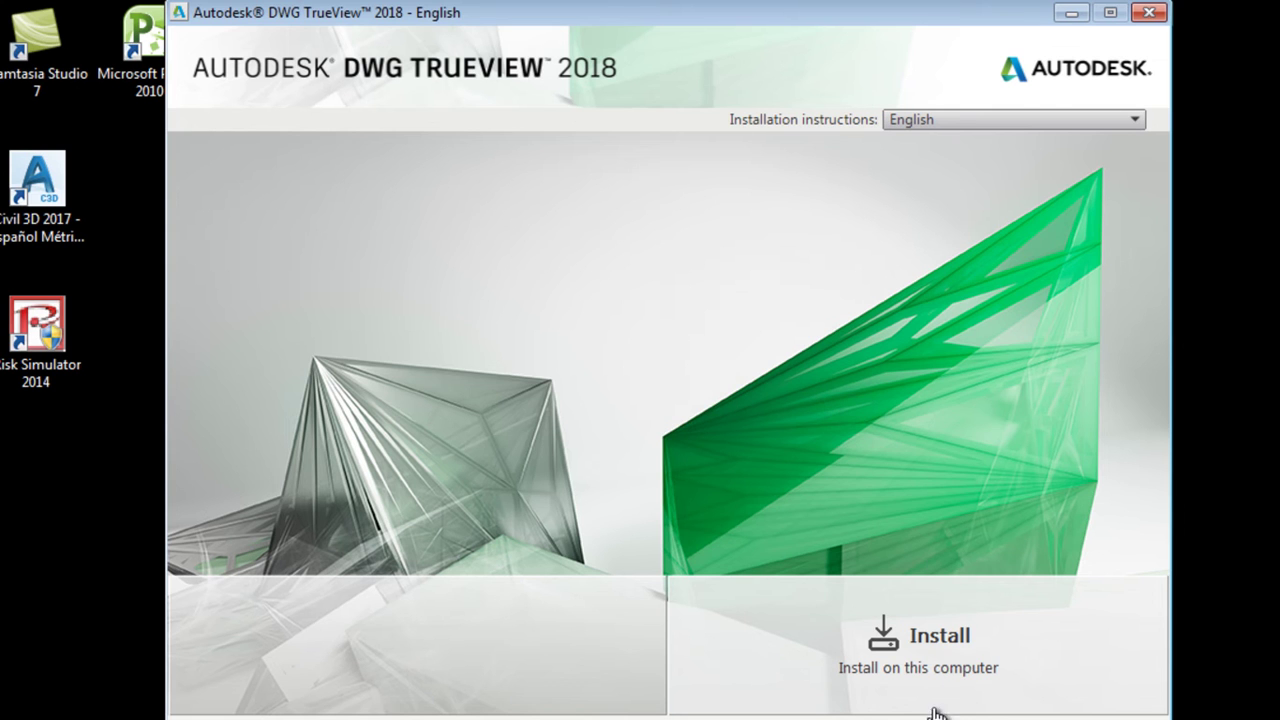
# - Accept the licence and install DWG TrueView 2018 to the default path, letting setup close Explorer
pyautogui.click(948, 638)
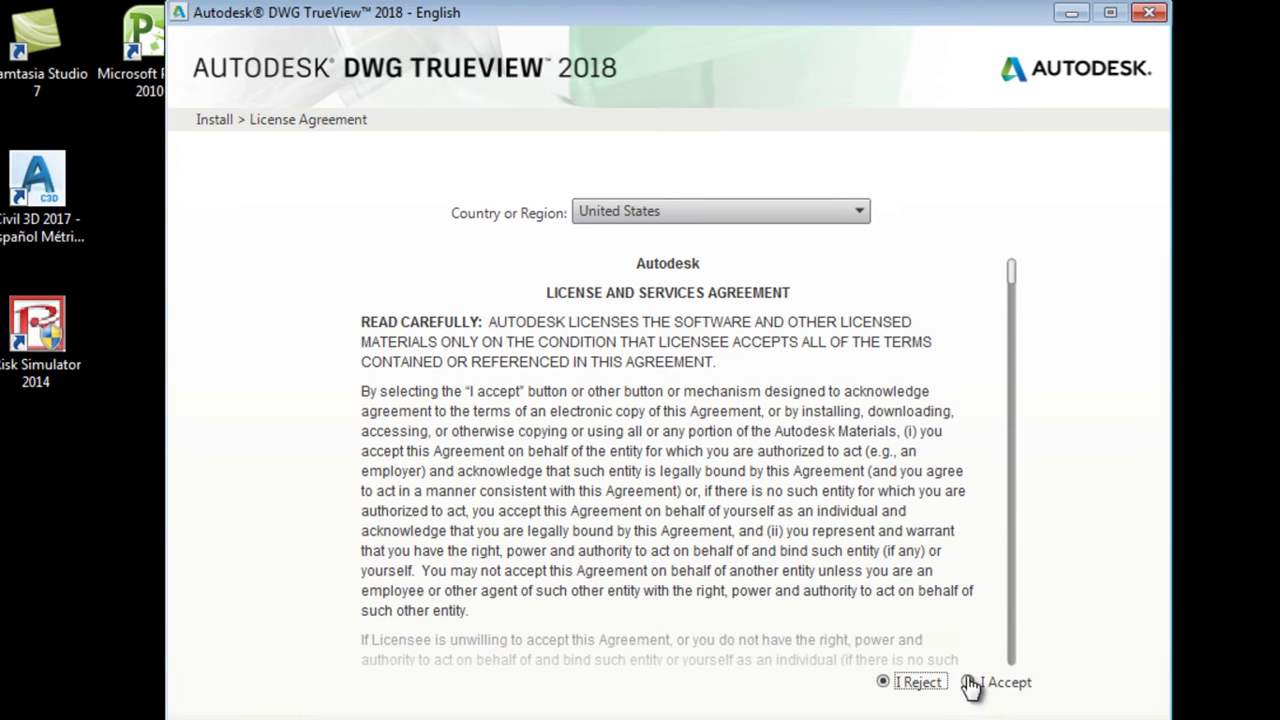
pyautogui.click(967, 682)
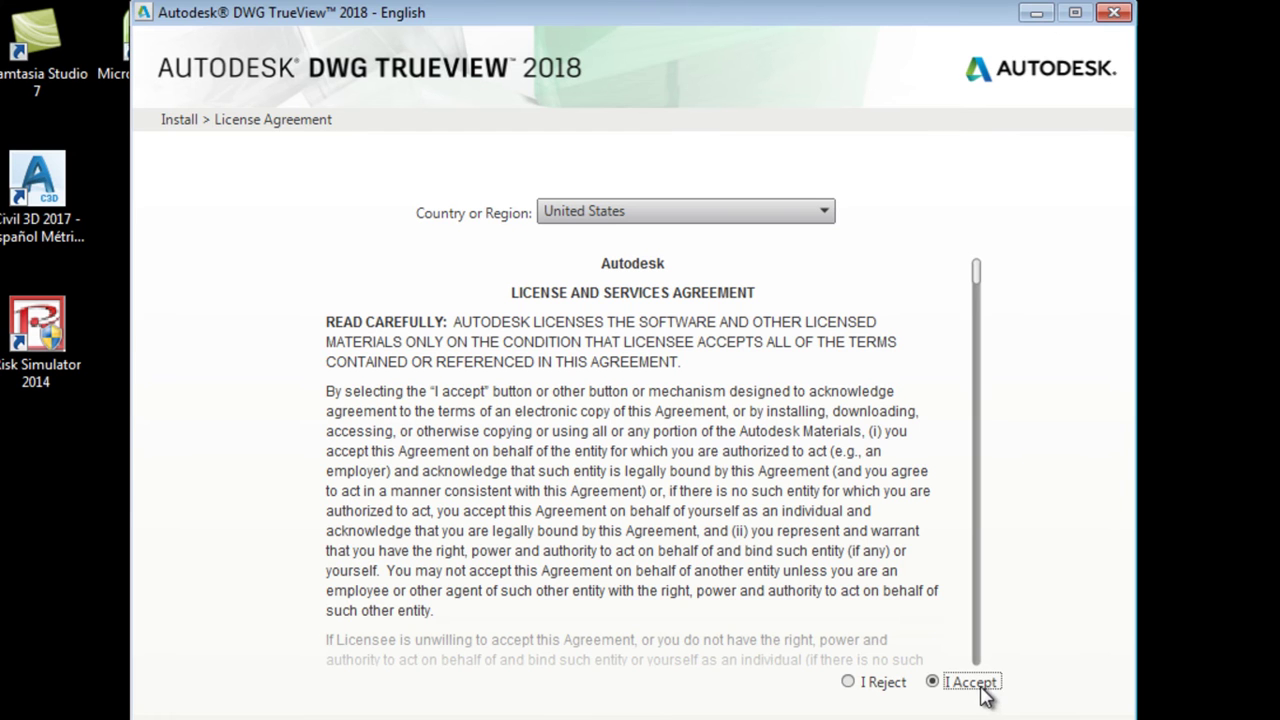
pyautogui.press('Return')
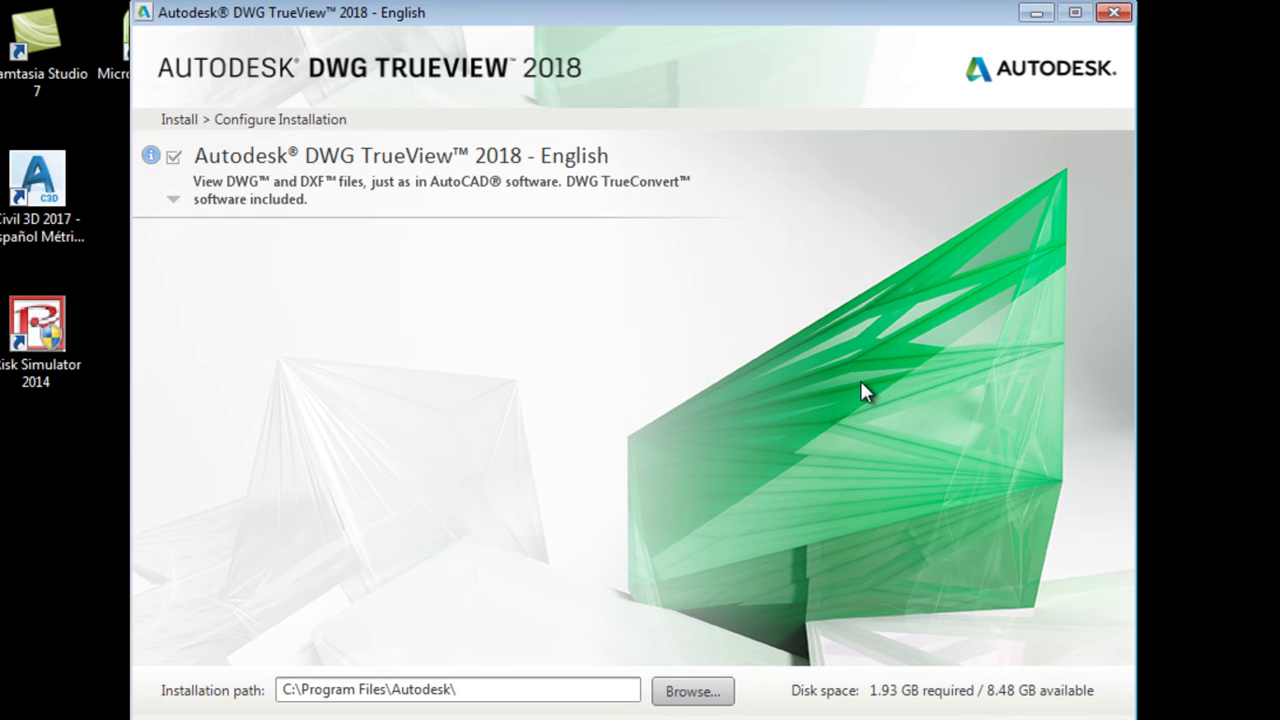
pyautogui.press('Return')
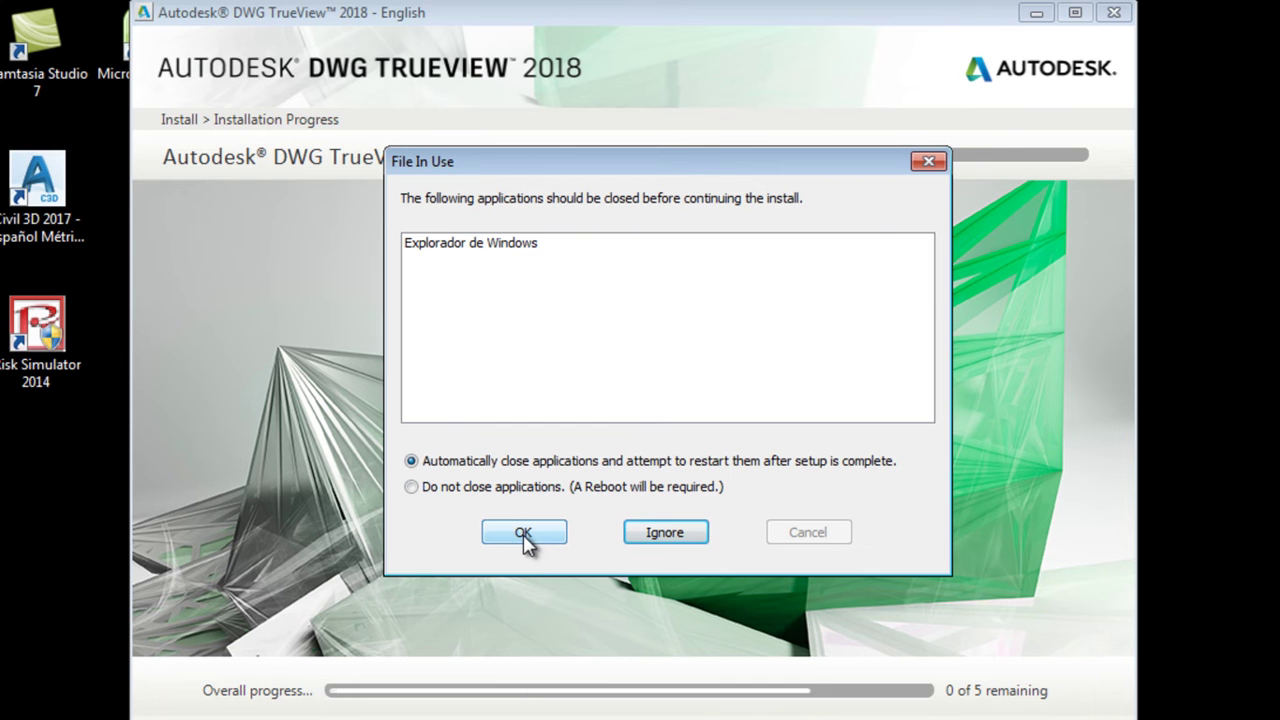
pyautogui.click(523, 531)
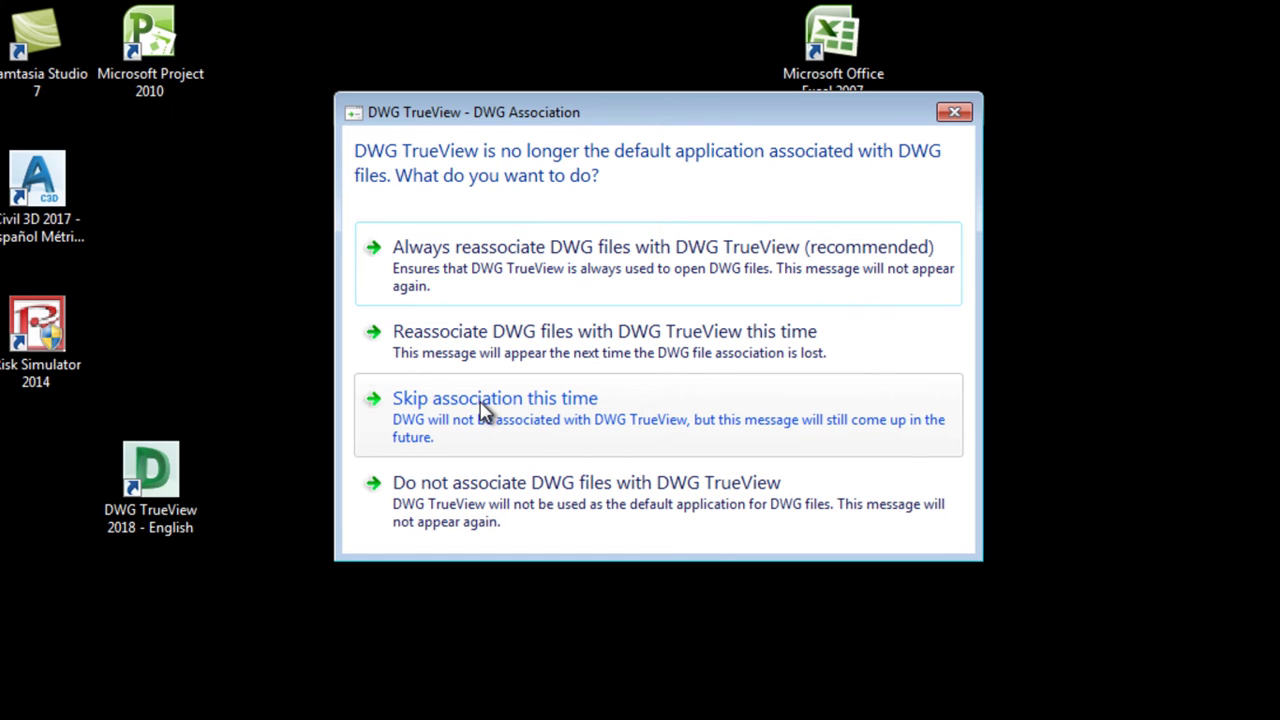
# - Skip DWG file association for now and dismiss the data collection and use notice
pyautogui.click(484, 412)
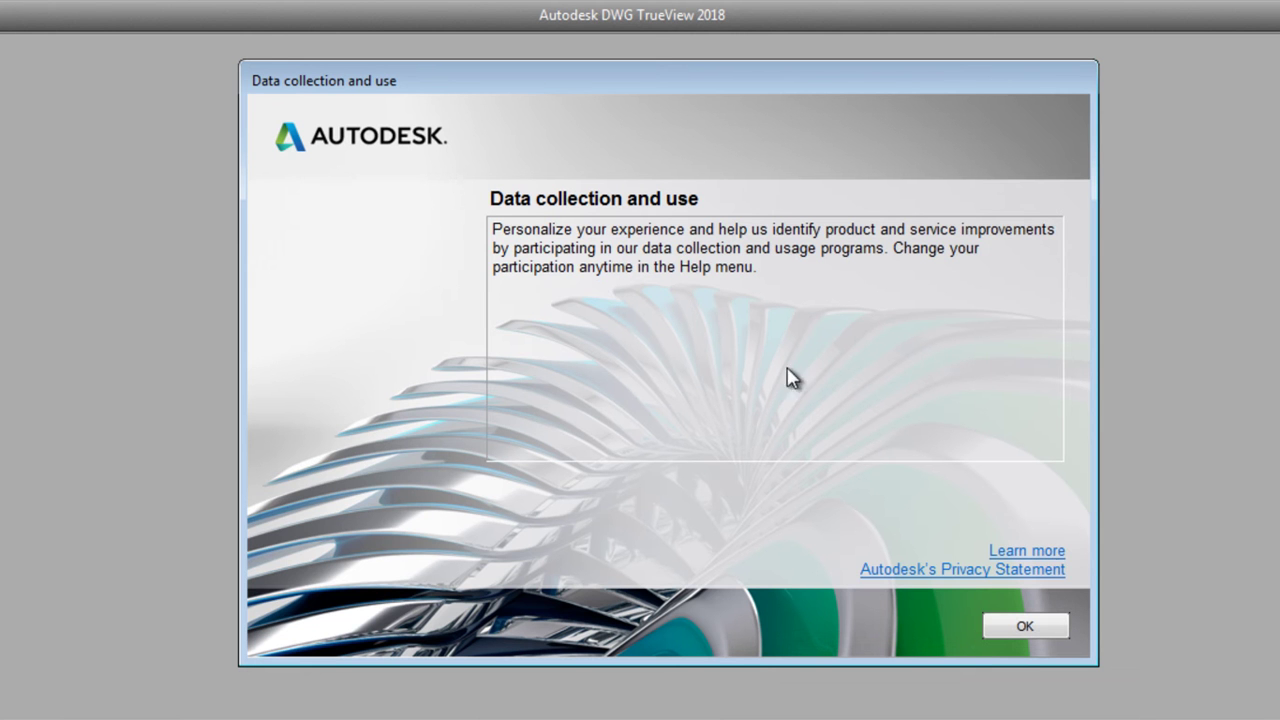
pyautogui.click(1031, 628)
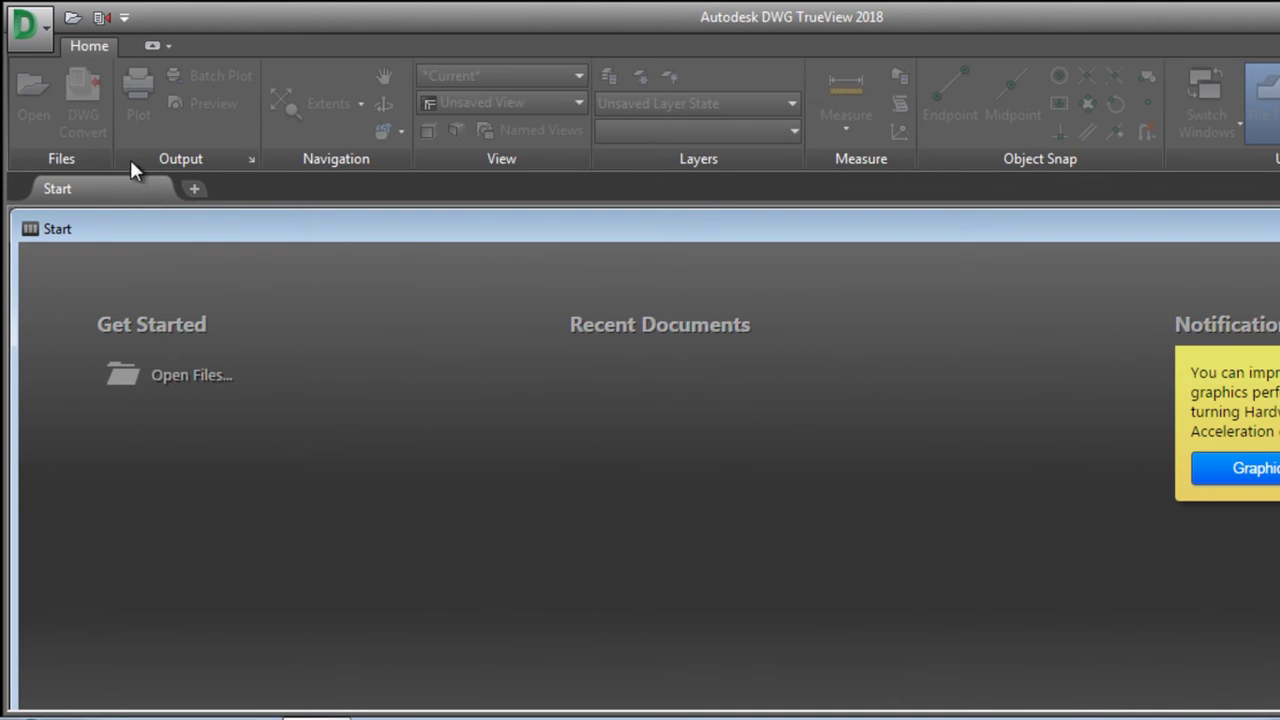
# - Launch DWG Convert and briefly check the file options list before closing it
pyautogui.click(104, 20)
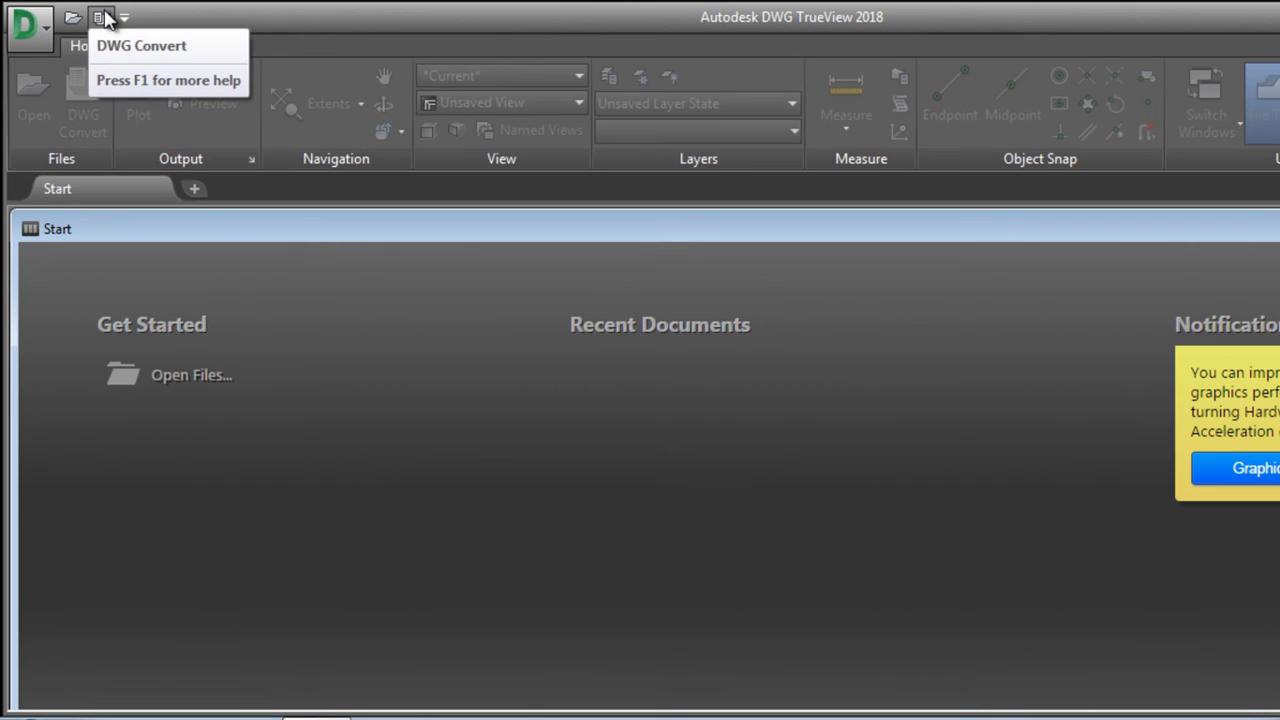
pyautogui.click(24, 40)
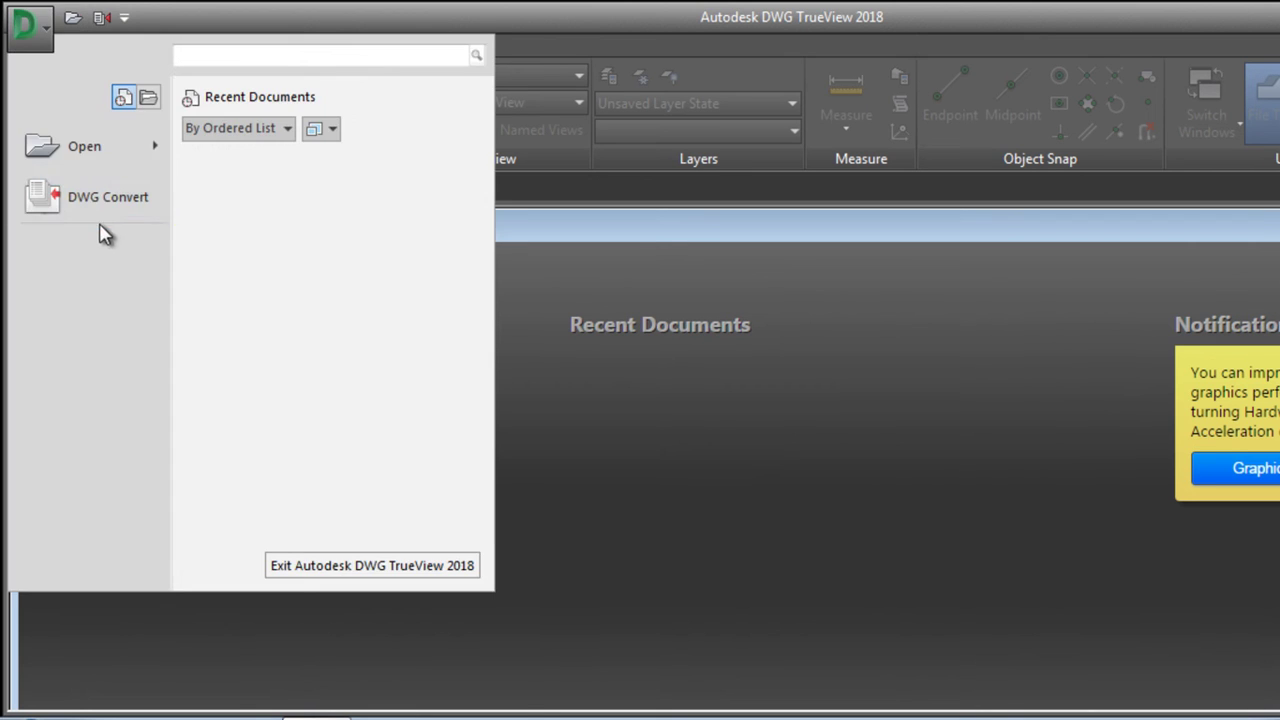
pyautogui.click(104, 20)
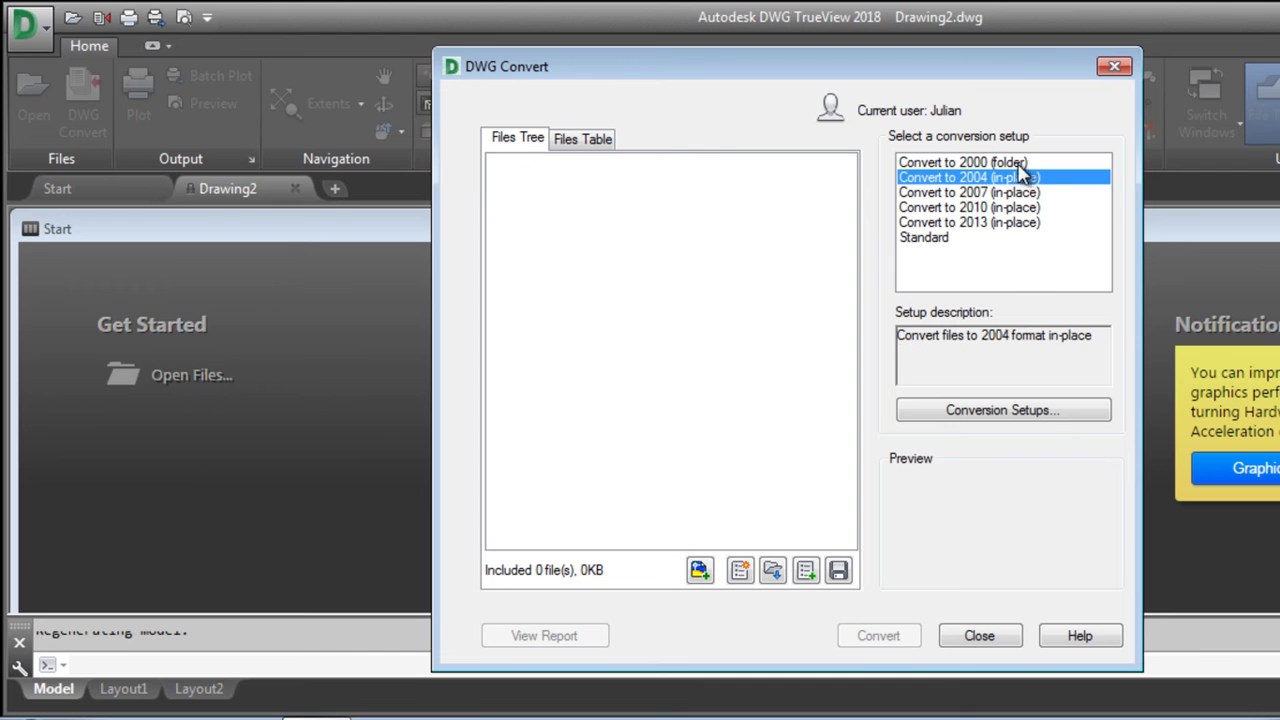
# - Select the Convert to 2000 (folder) setup after glancing at Convert to 2007 (in-place)
pyautogui.click(1021, 164)
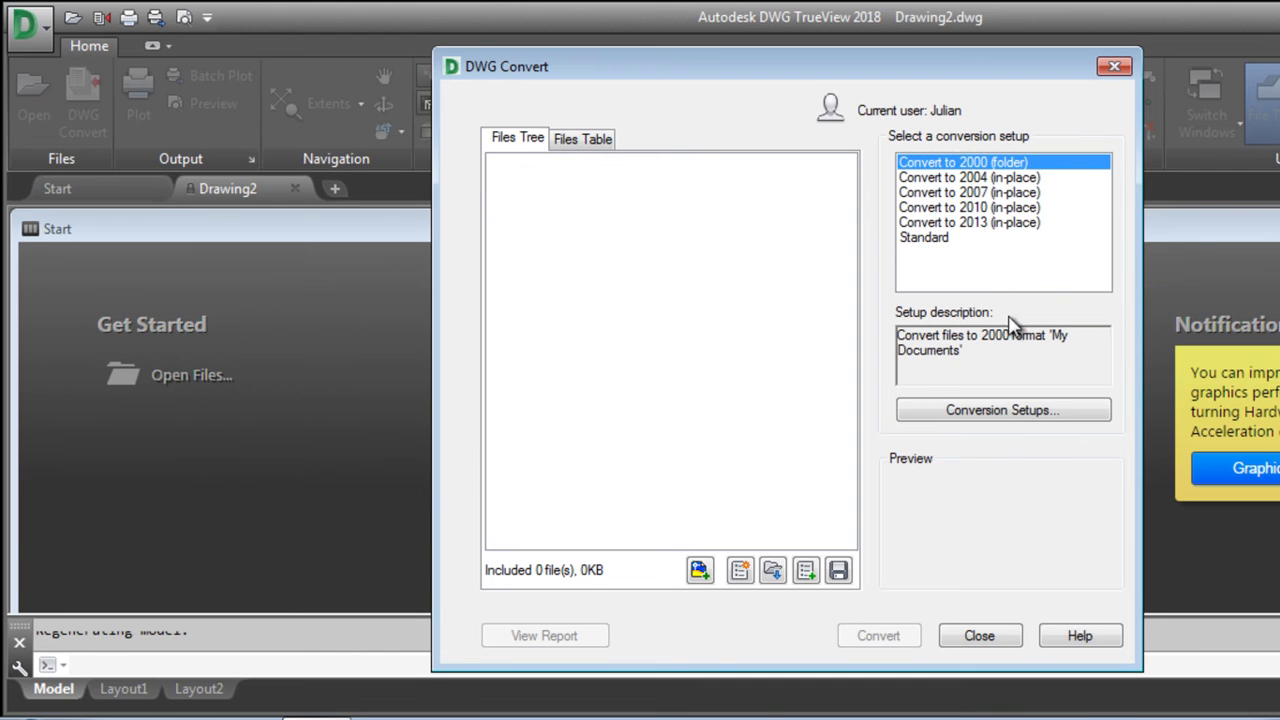
pyautogui.click(1008, 194)
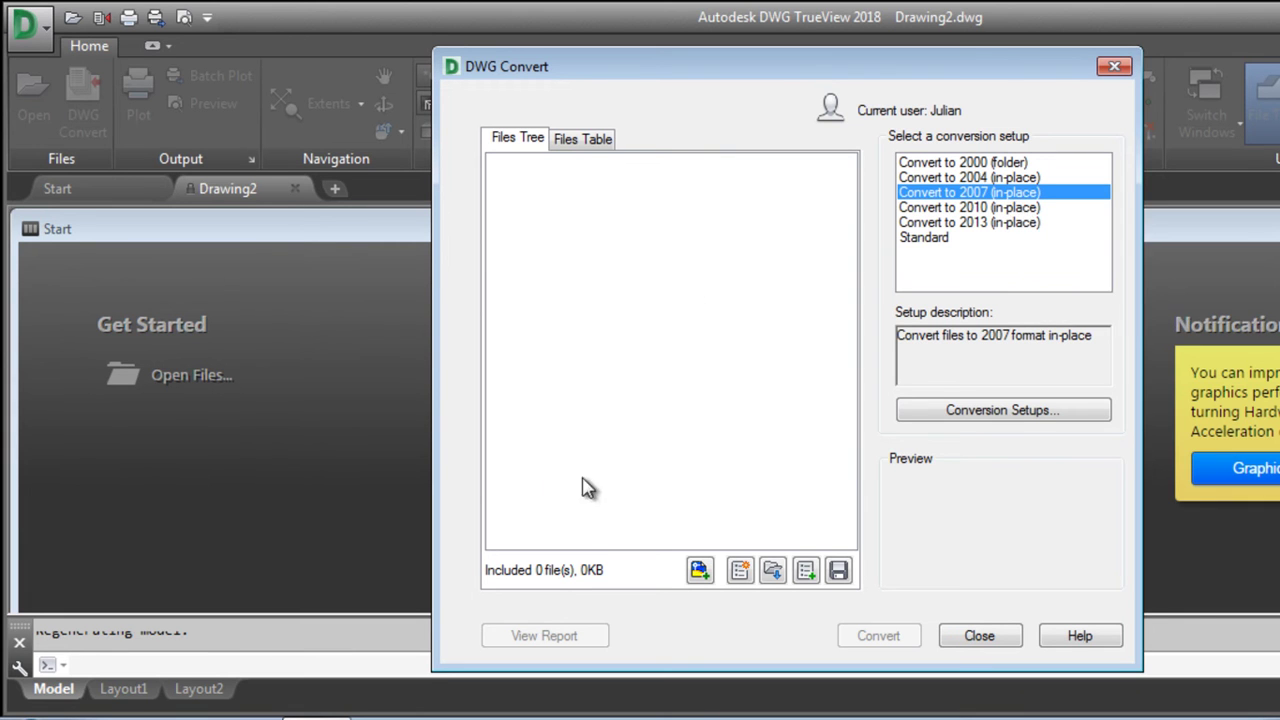
pyautogui.click(963, 163)
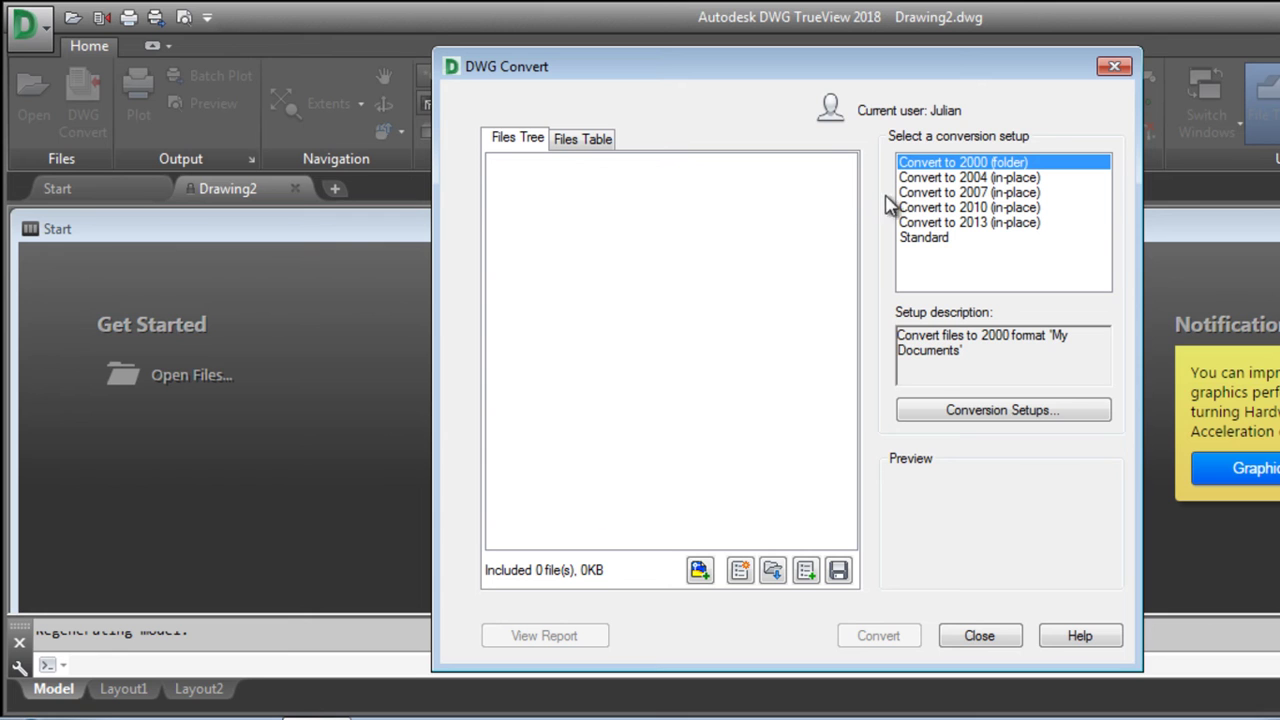
# - Add Plano Oficinas 01.dwg to the file list and run the conversion
pyautogui.click(699, 572)
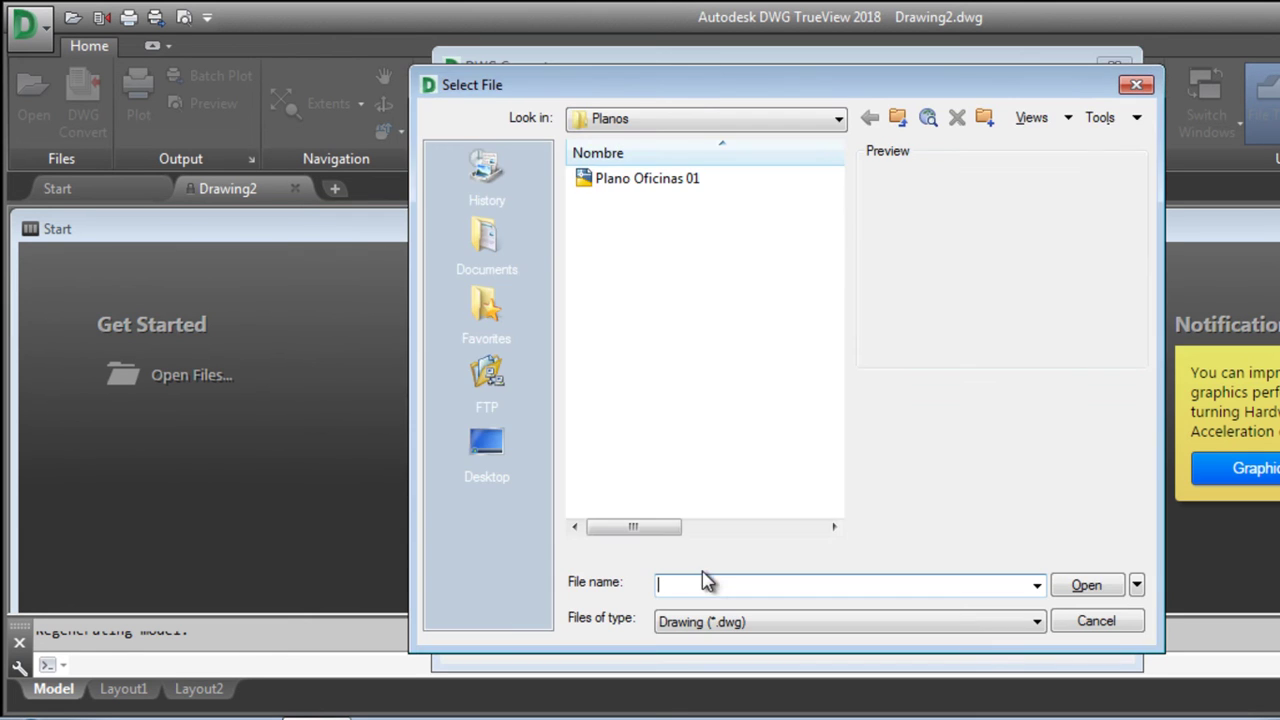
pyautogui.click(615, 185)
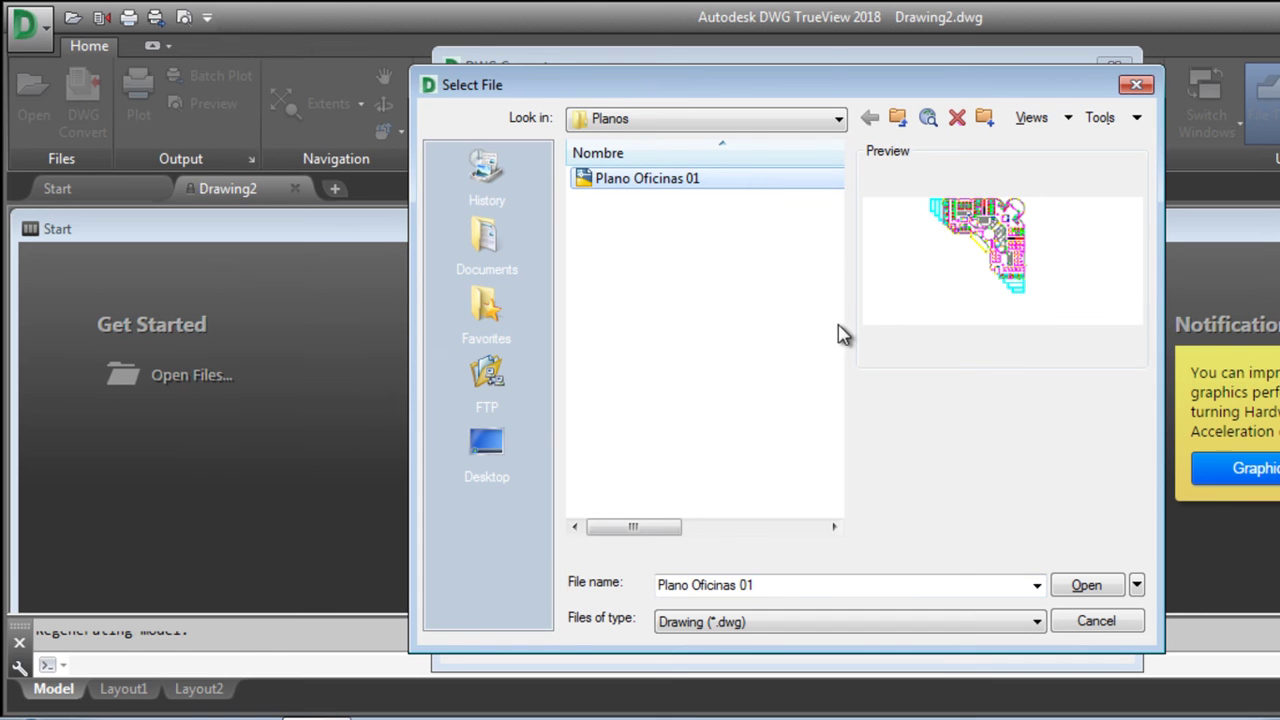
pyautogui.click(1085, 585)
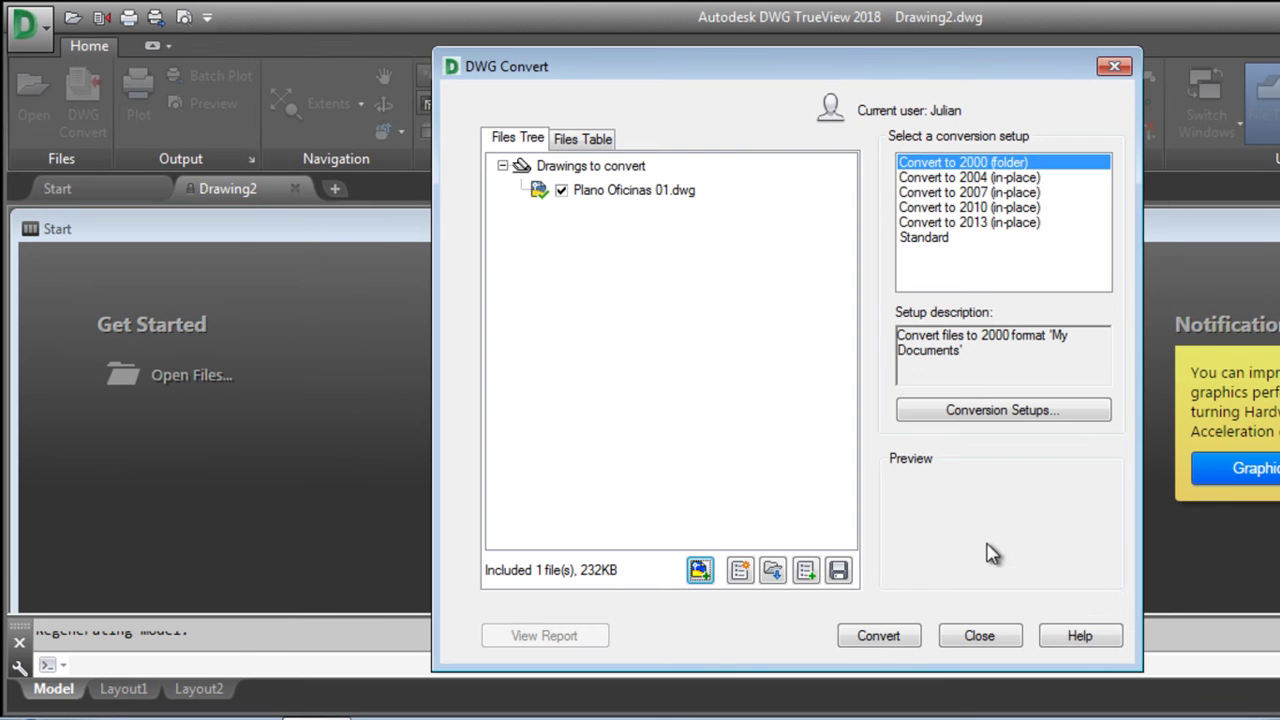
pyautogui.click(886, 643)
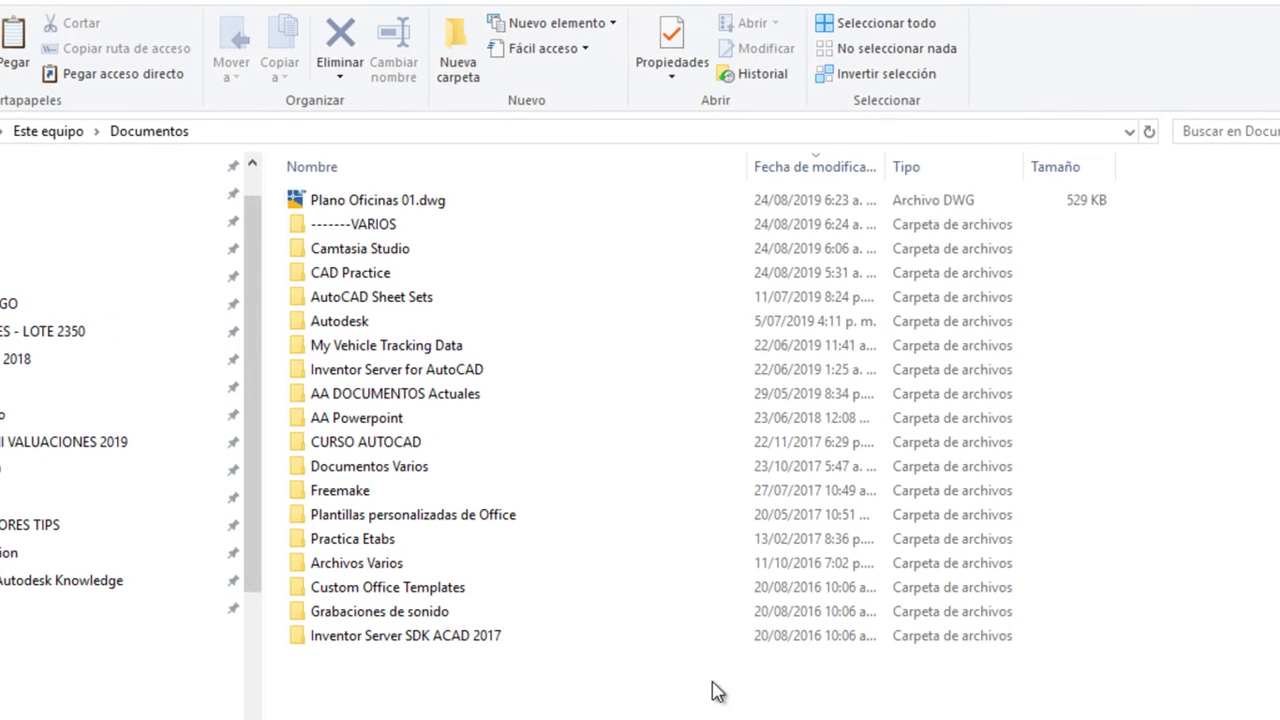
# - Open the converted Plano Oficinas 01.dwg from Documents in AutoCAD
pyautogui.doubleClick(357, 203)
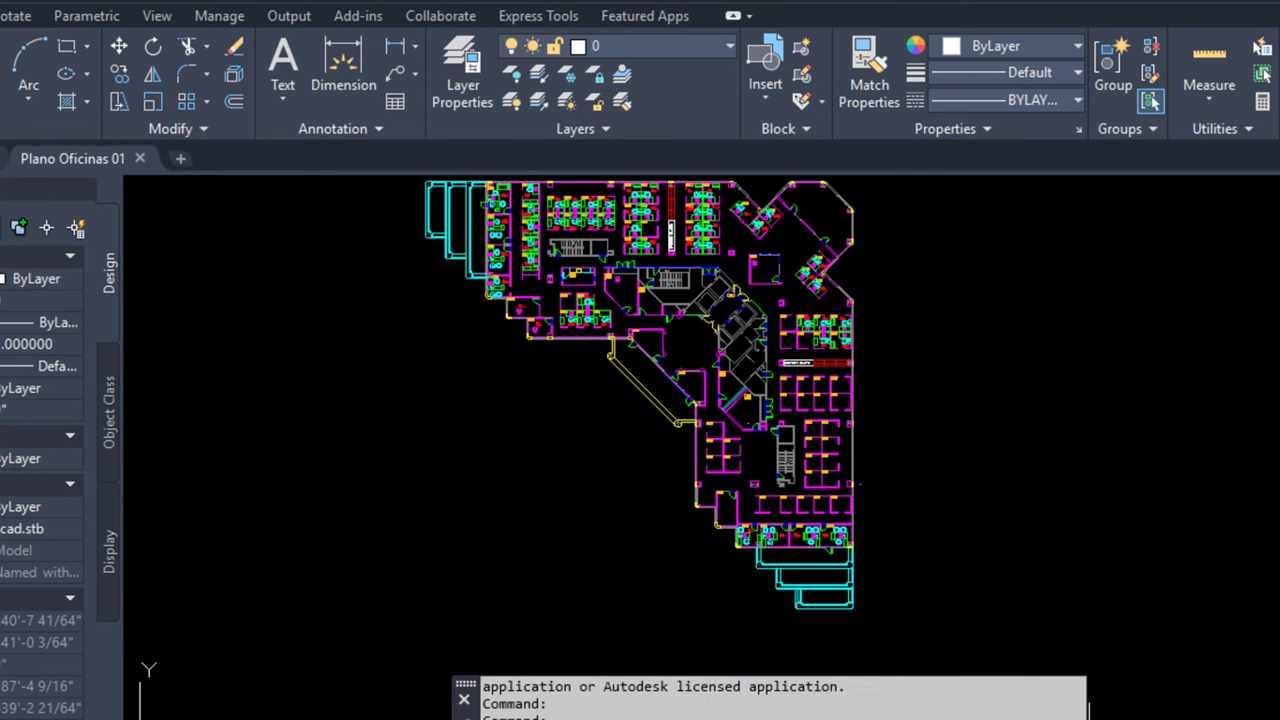
# - Expand the command history with F2 to read the AutoCAD 2000 format opening messages
pyautogui.press('F2')
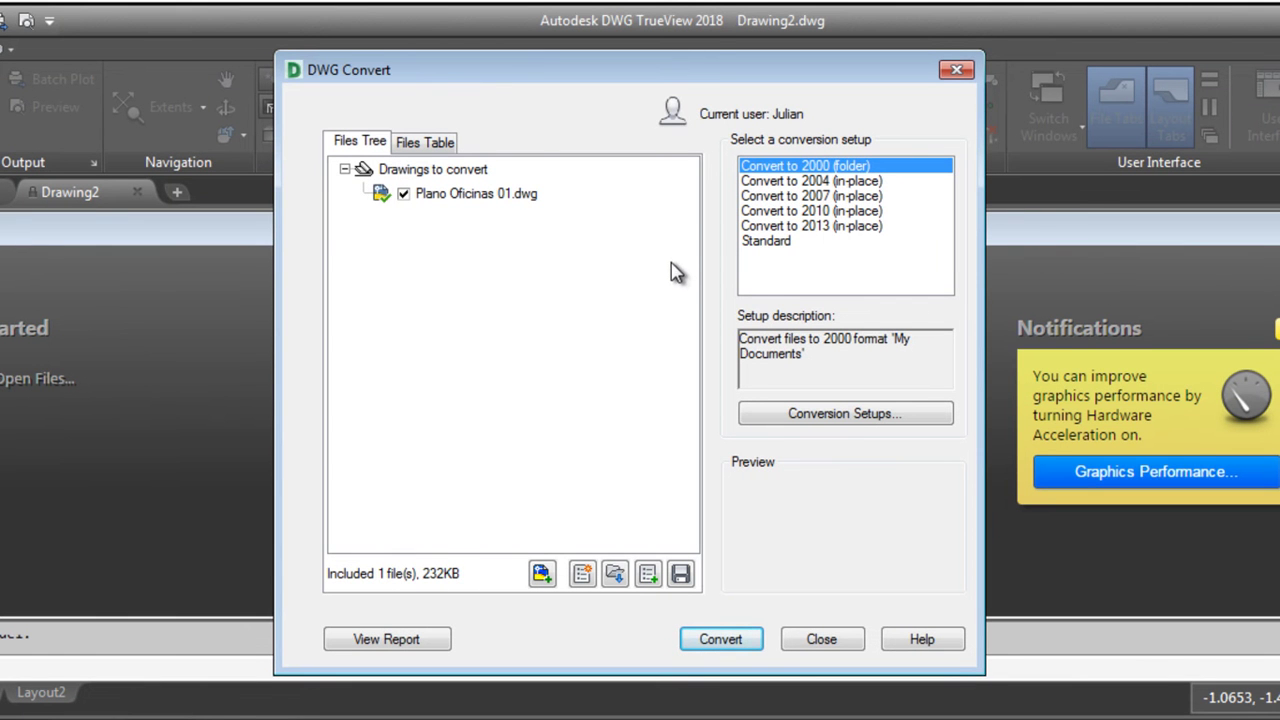
# - Compare the 2004, 2007 and 2010 in-place setups, then settle on Convert to 2010 (in-place)
pyautogui.click(867, 184)
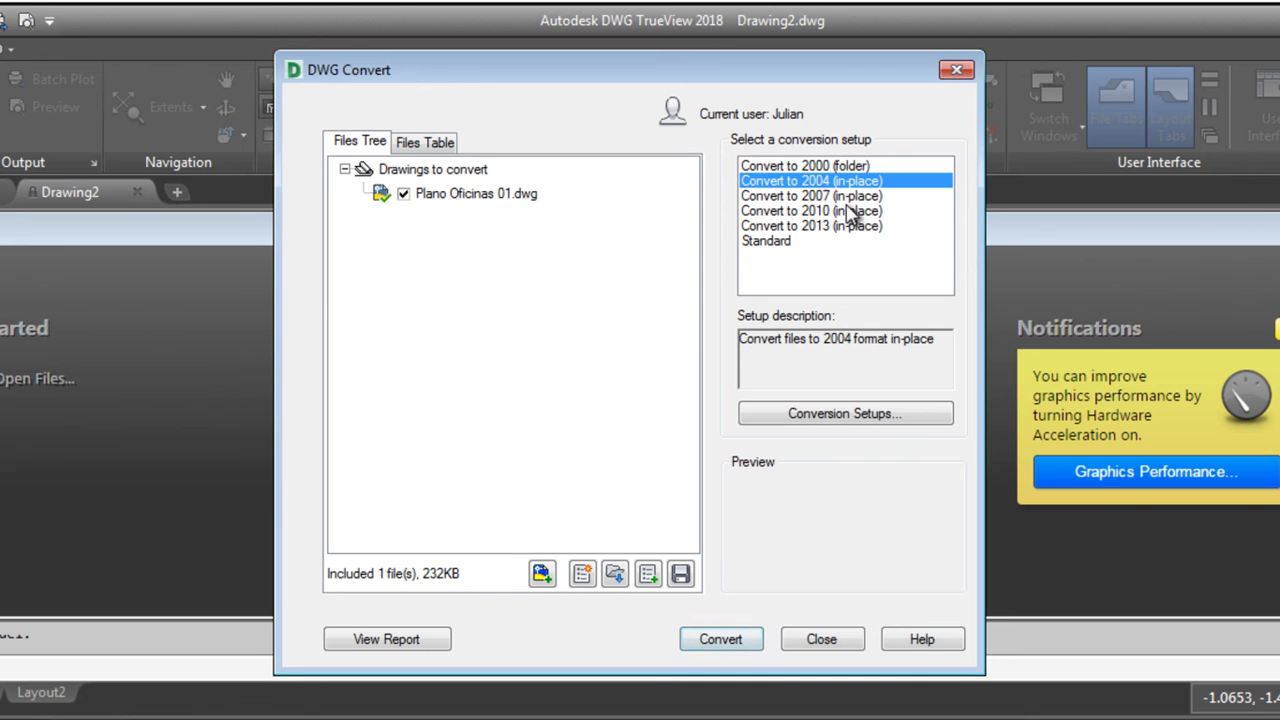
pyautogui.click(862, 197)
pyautogui.click(848, 212)
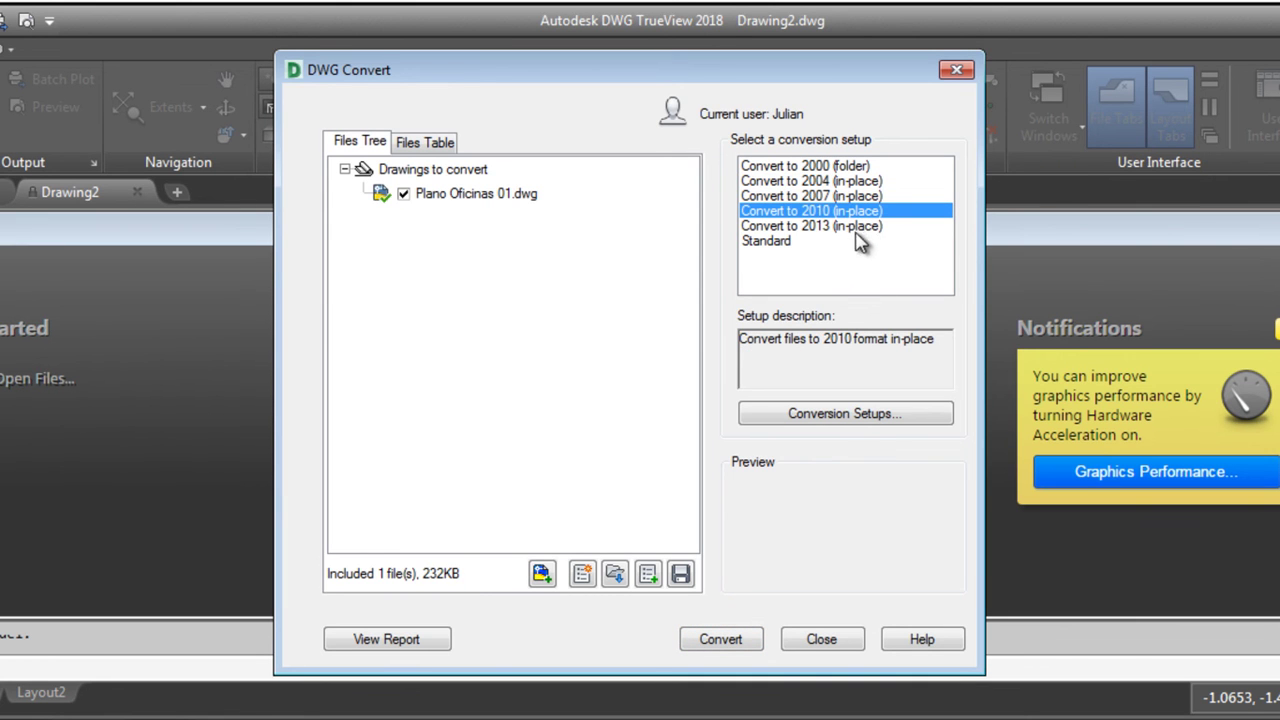
pyautogui.click(832, 182)
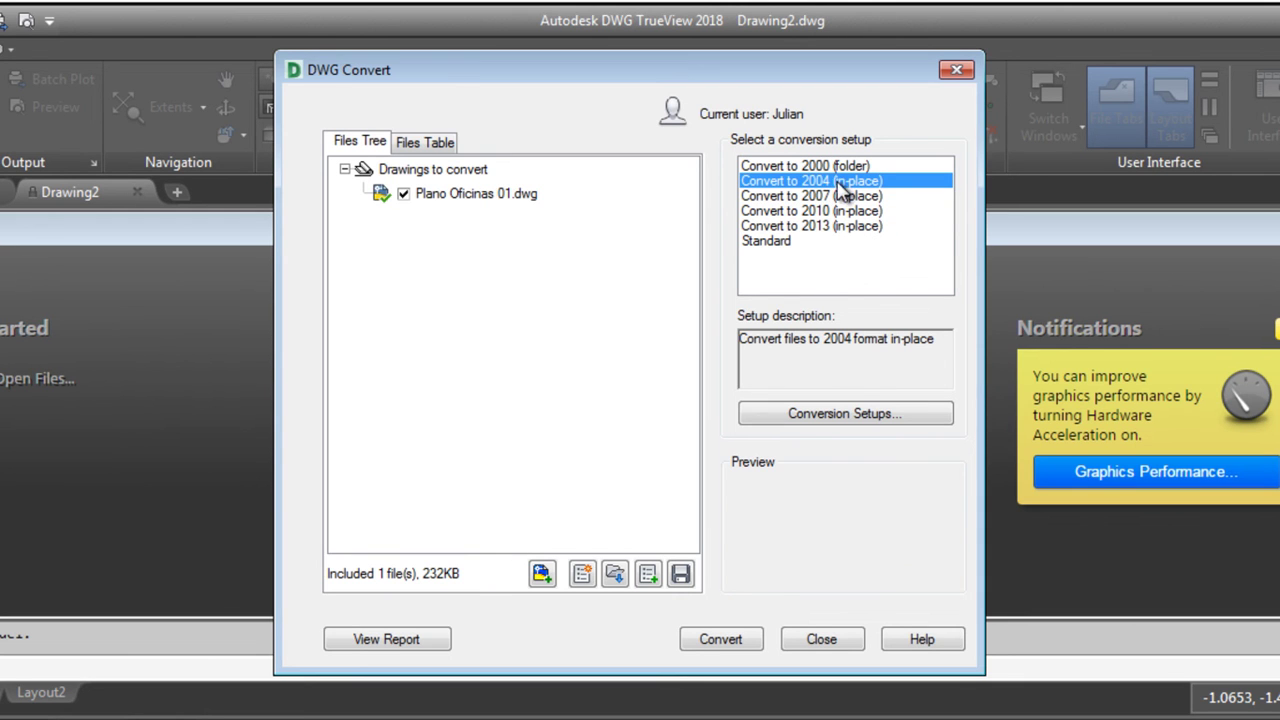
pyautogui.click(815, 212)
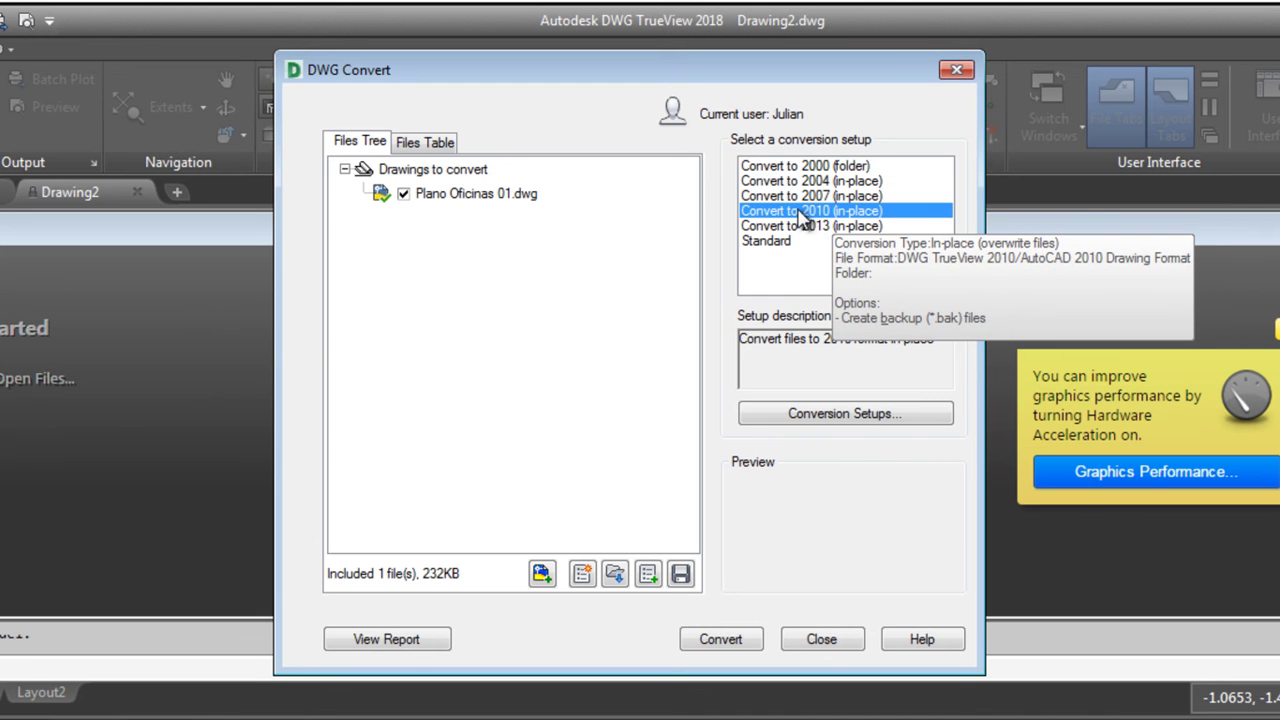
# - Create a new setup from Convert to 2010 (in-place), named Convert to 2010 (Folder)
pyautogui.rightClick(795, 213)
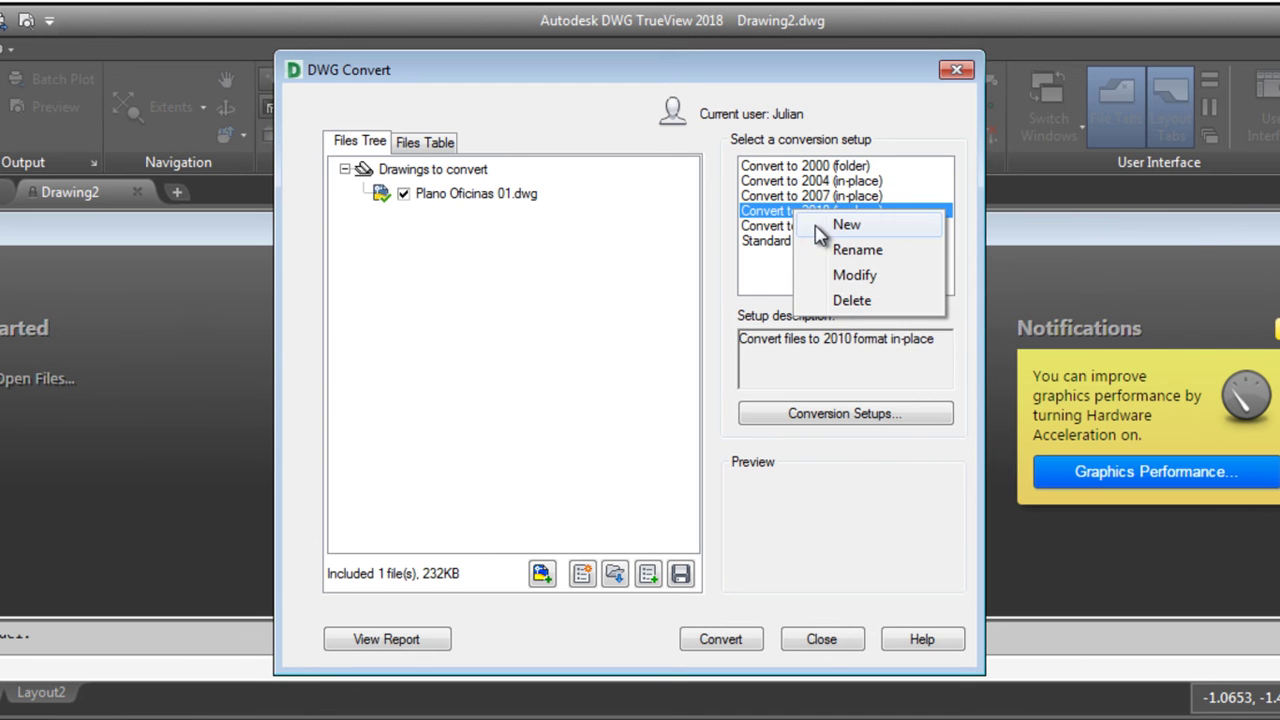
pyautogui.click(847, 228)
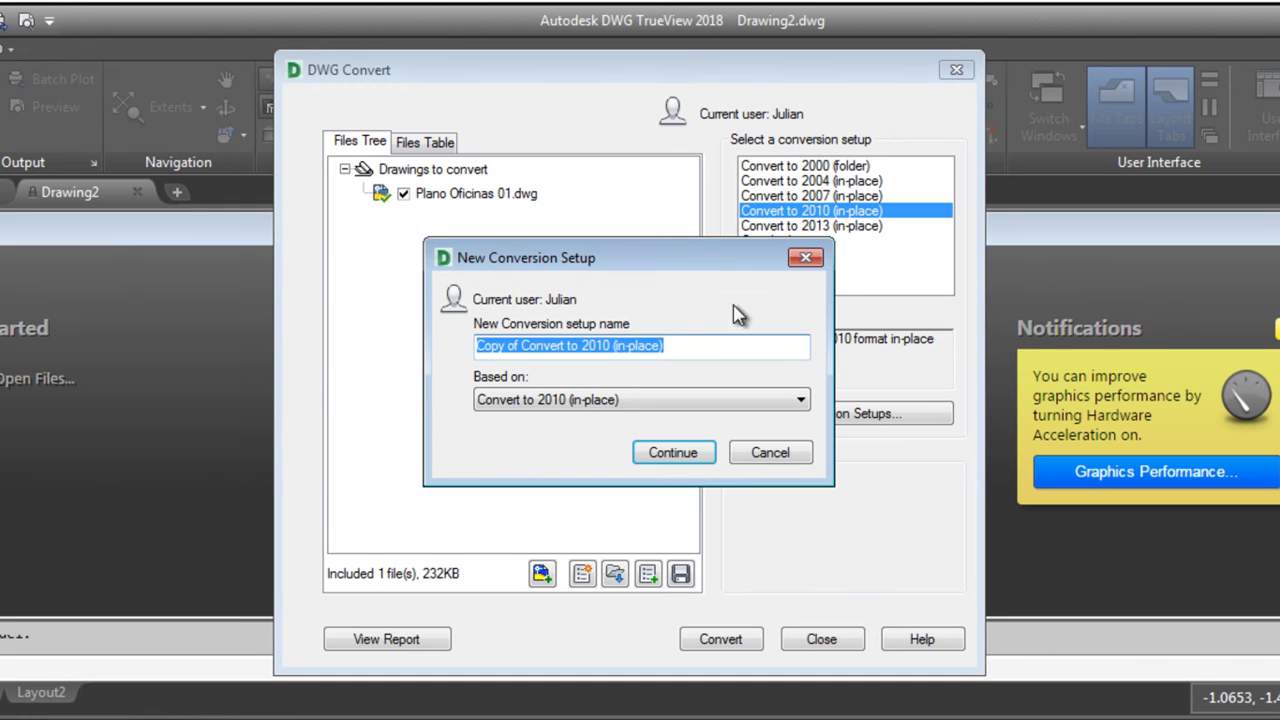
pyautogui.click(522, 345)
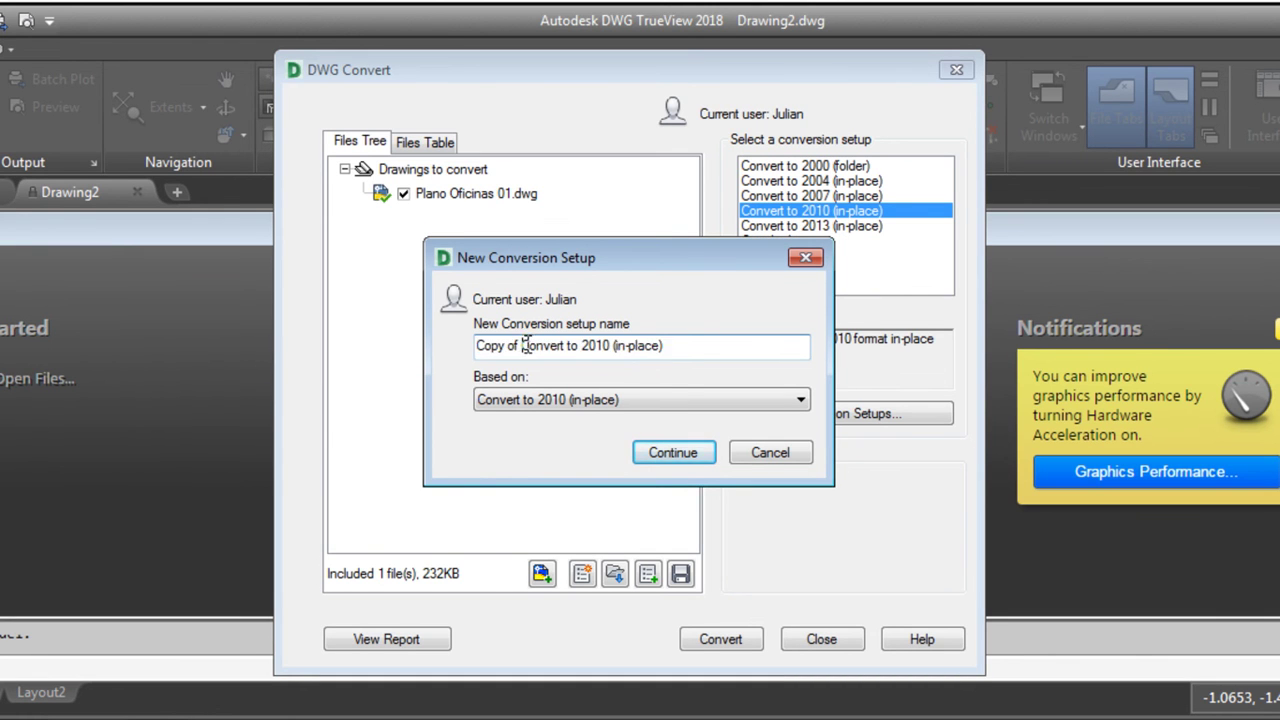
pyautogui.moveTo(522, 345); pyautogui.dragTo(426, 343)
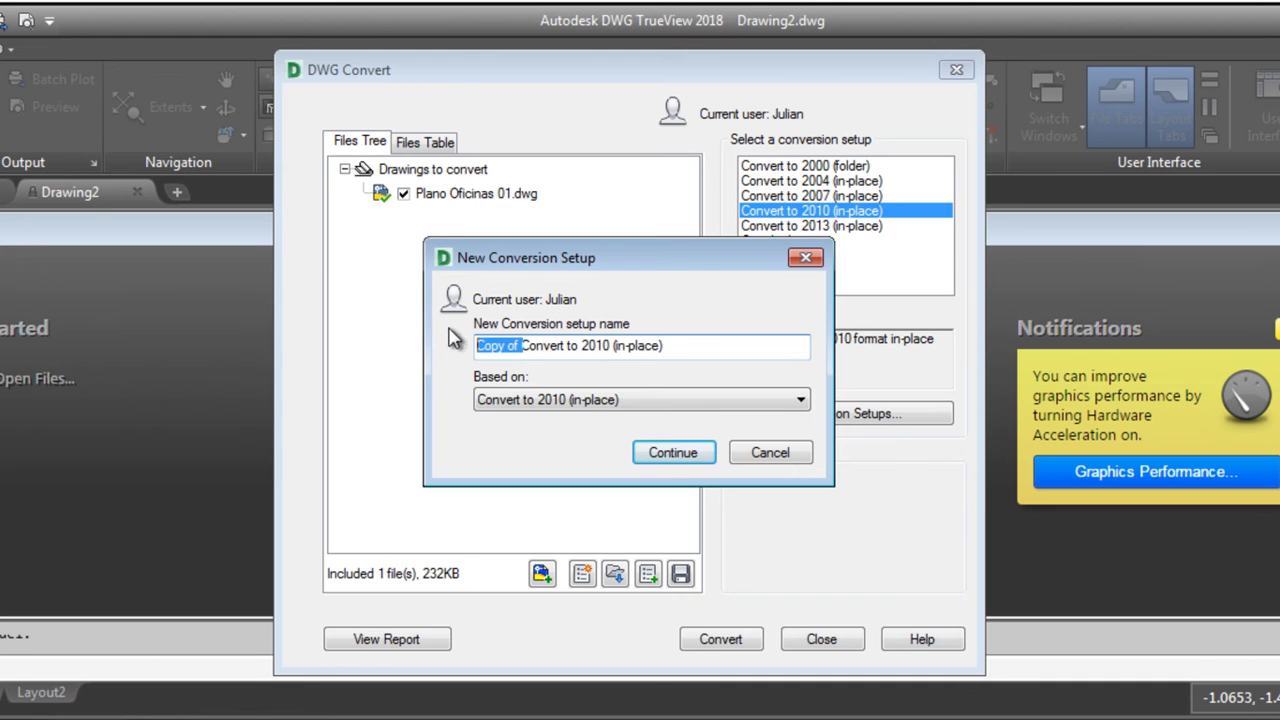
pyautogui.press('BackSpace')
pyautogui.moveTo(570, 345); pyautogui.dragTo(619, 346)
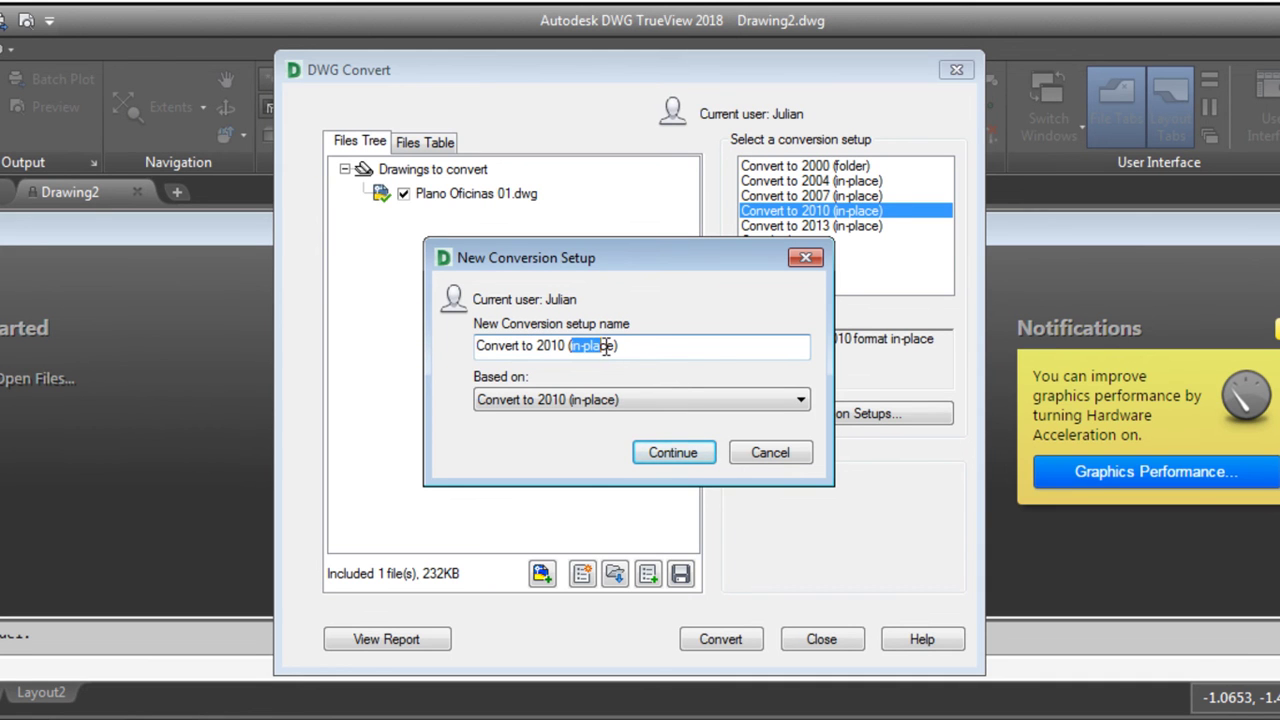
pyautogui.write('(f')
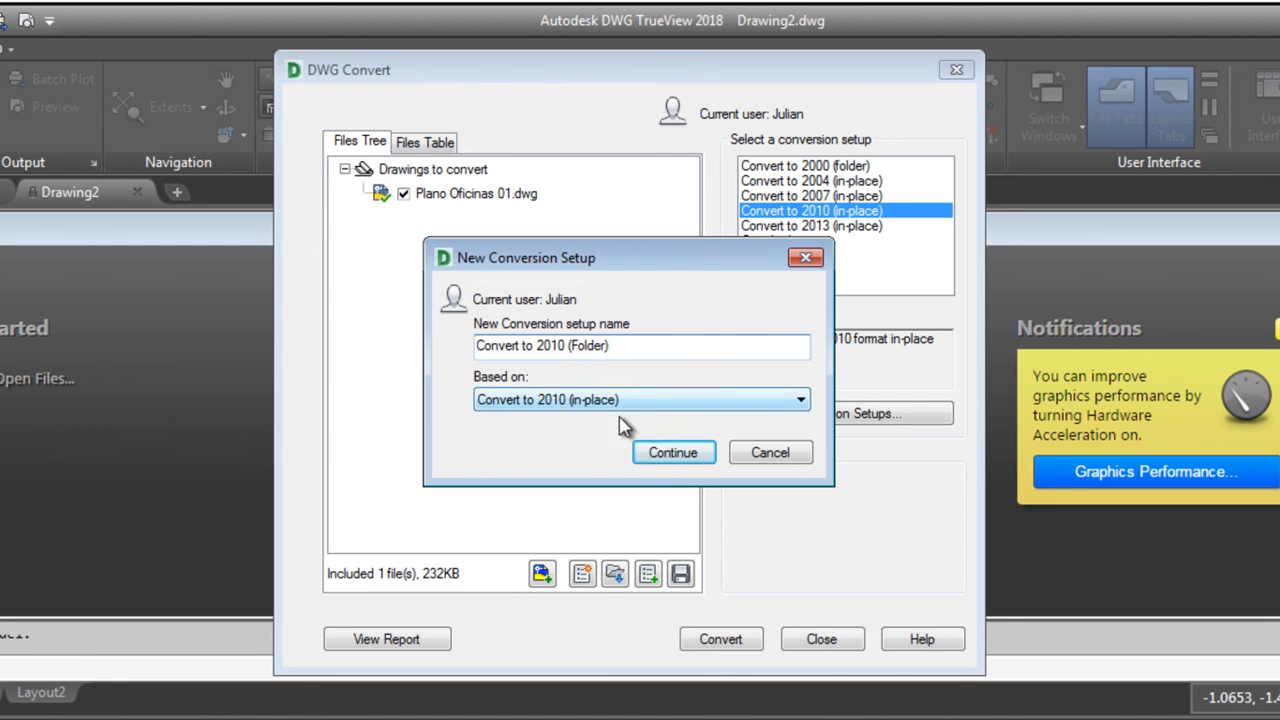
pyautogui.click(665, 452)
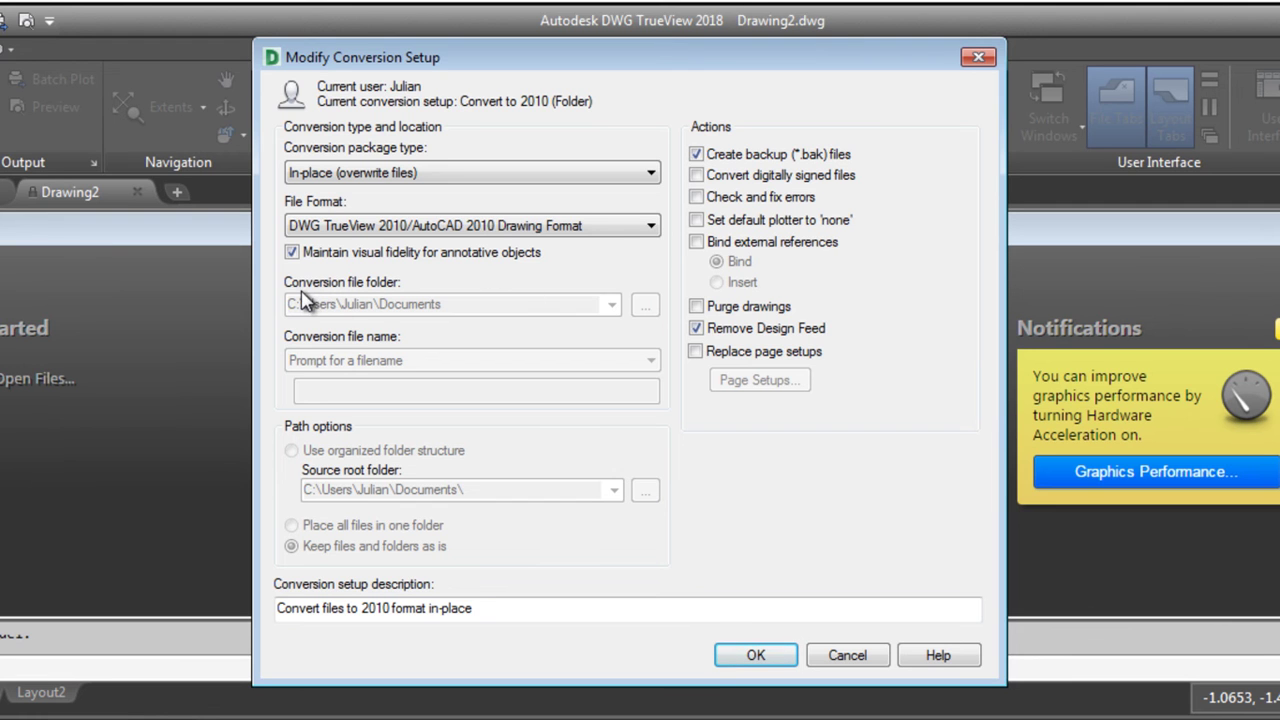
# - Set the package type to Folder (set of files), make the description mention Folder, and save
pyautogui.click(348, 175)
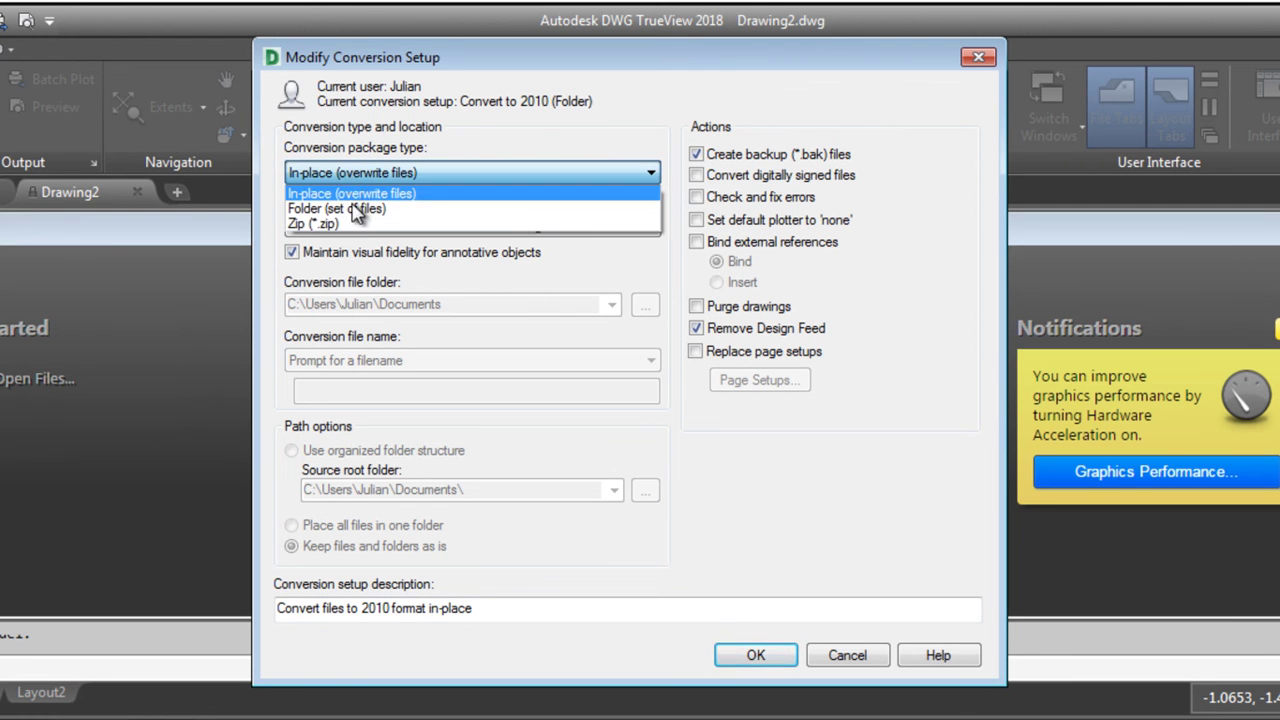
pyautogui.click(350, 208)
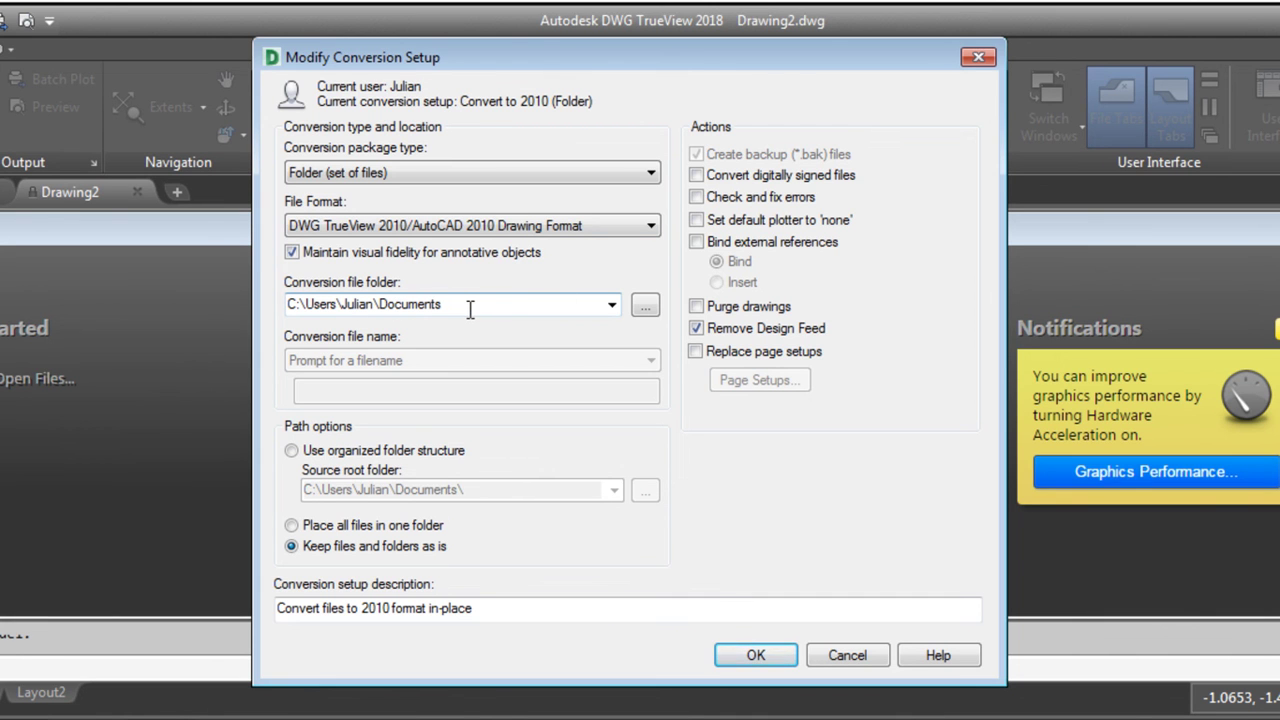
pyautogui.click(466, 608)
pyautogui.moveTo(485, 612); pyautogui.dragTo(432, 614)
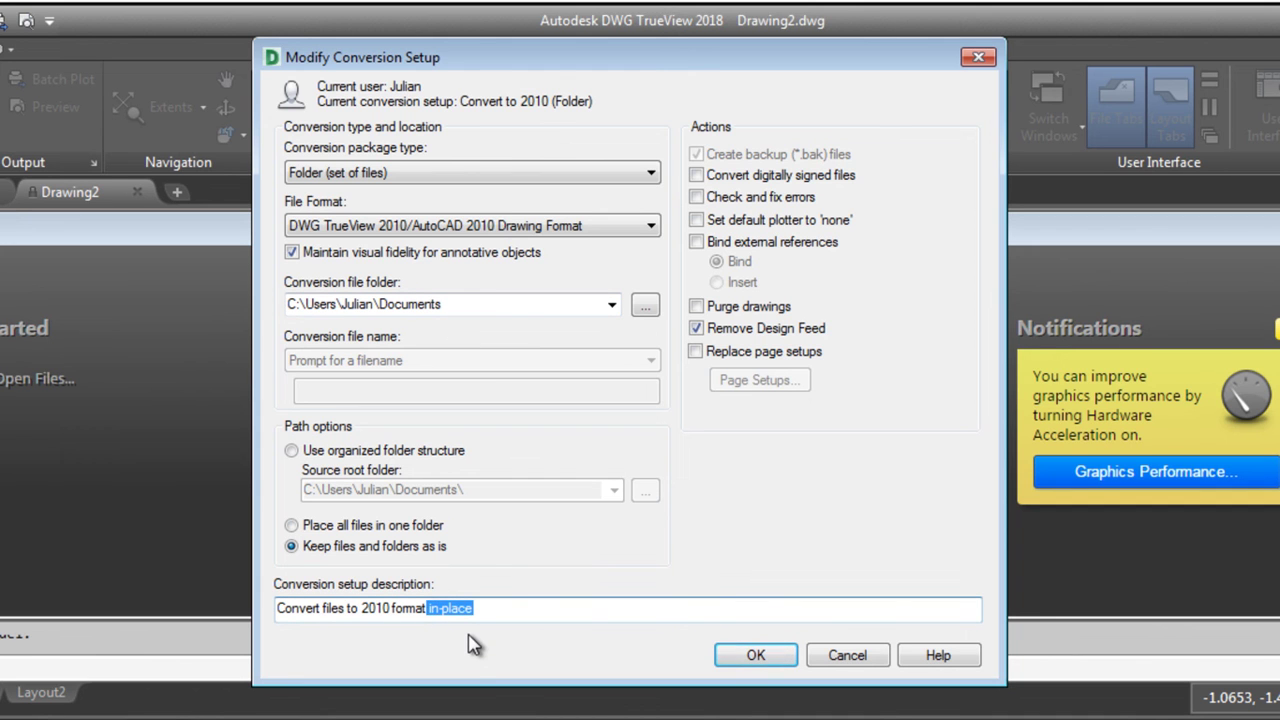
pyautogui.write('Folder')
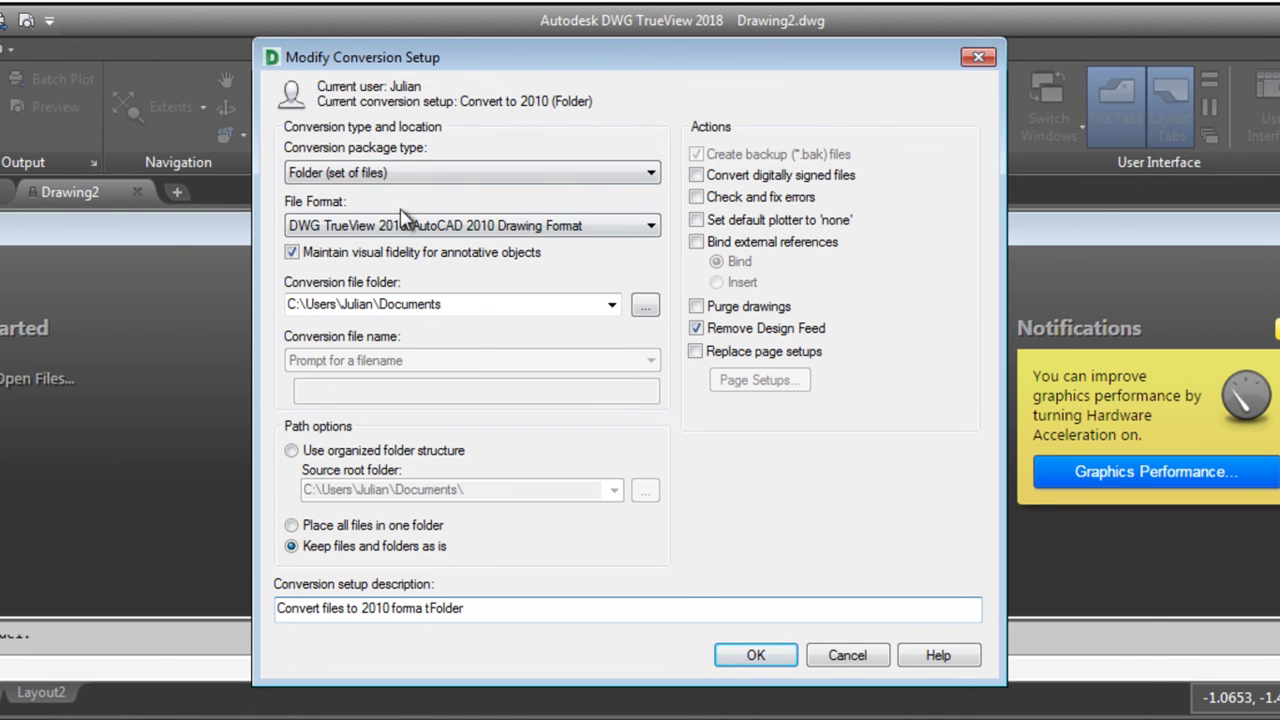
pyautogui.click(752, 665)
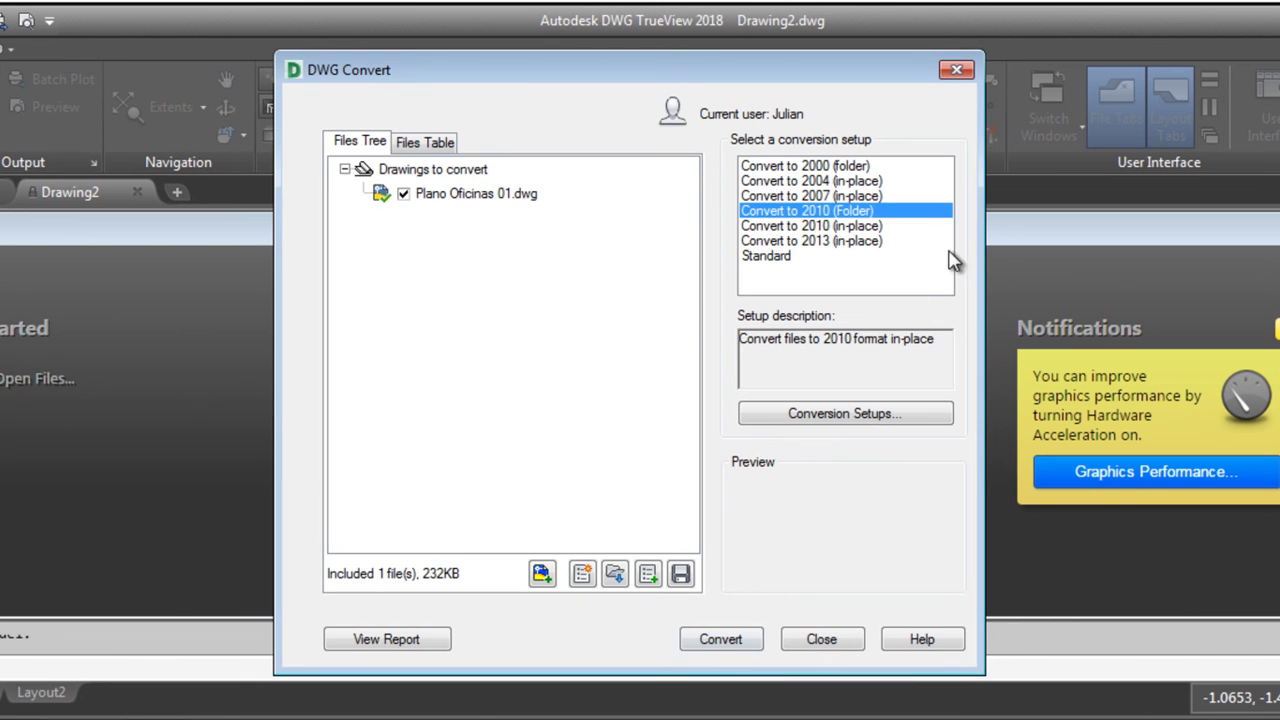
# - Pick the new Convert to 2010 (Folder) setup in the conversion setup list
pyautogui.click(868, 226)
pyautogui.click(866, 213)
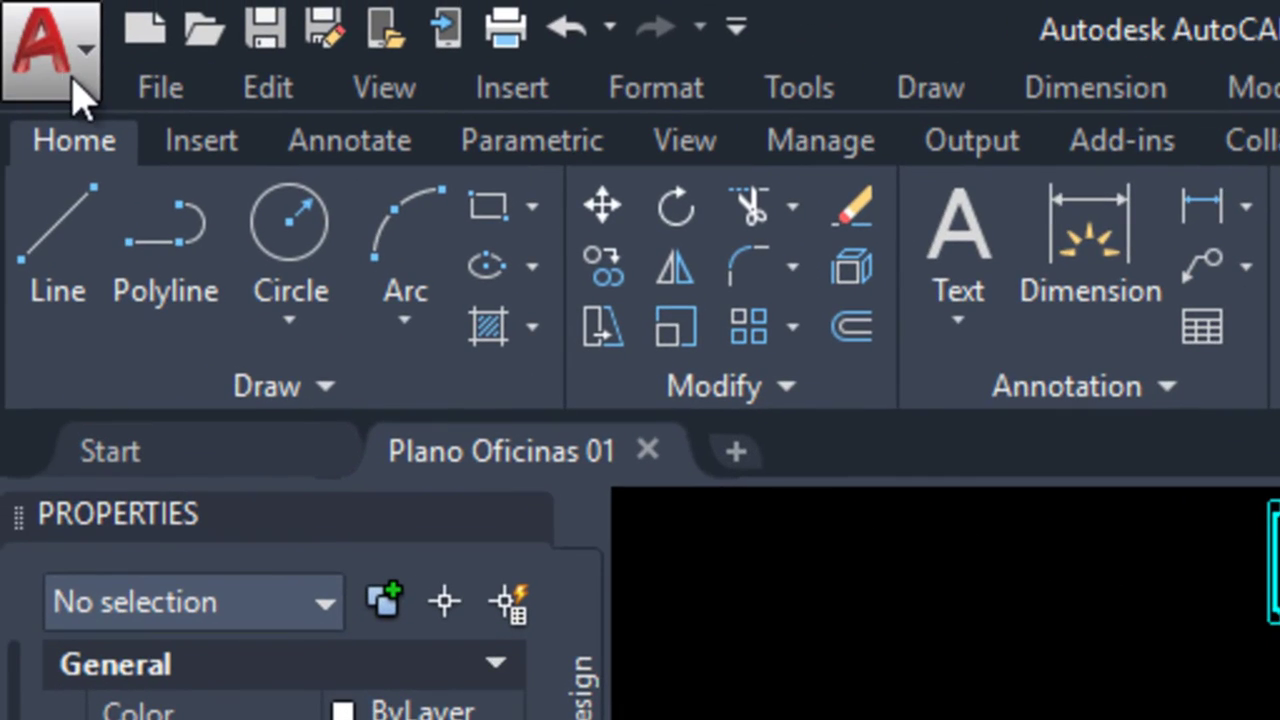
# - In Options > Open and Save, set the default save format to AutoCAD 2010/LT2010 Drawing
pyautogui.click(72, 84)
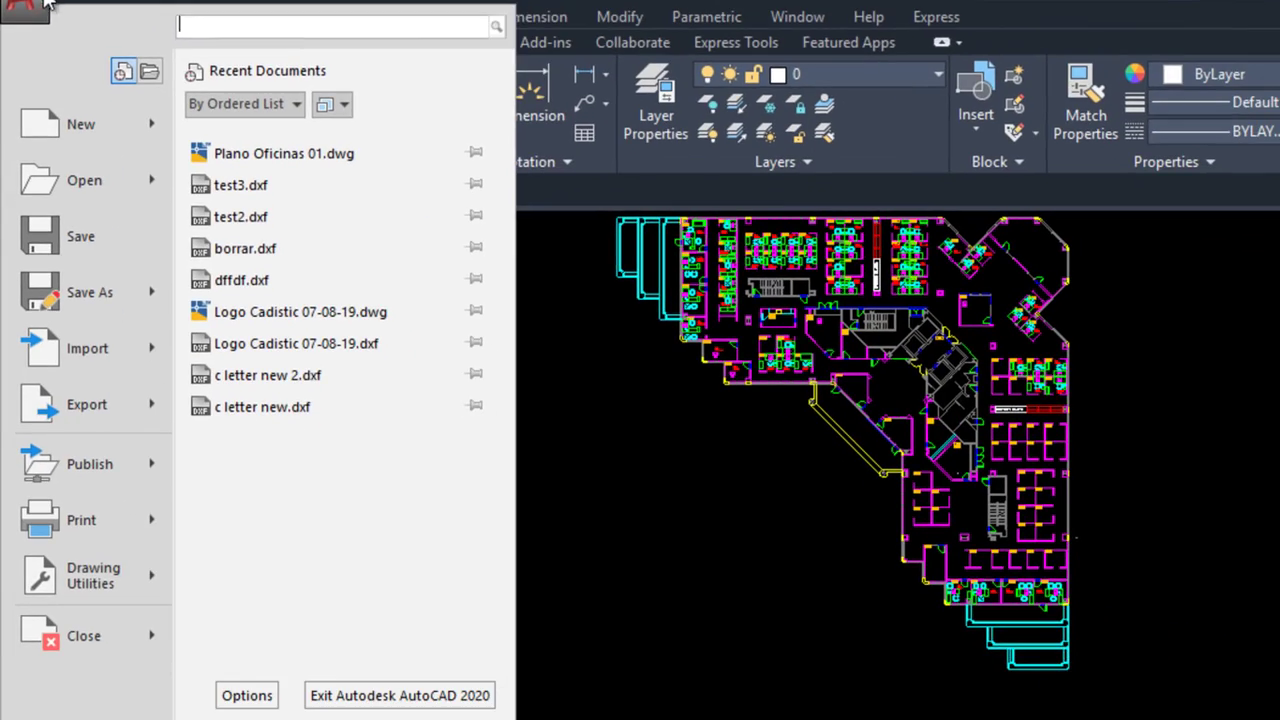
pyautogui.click(249, 695)
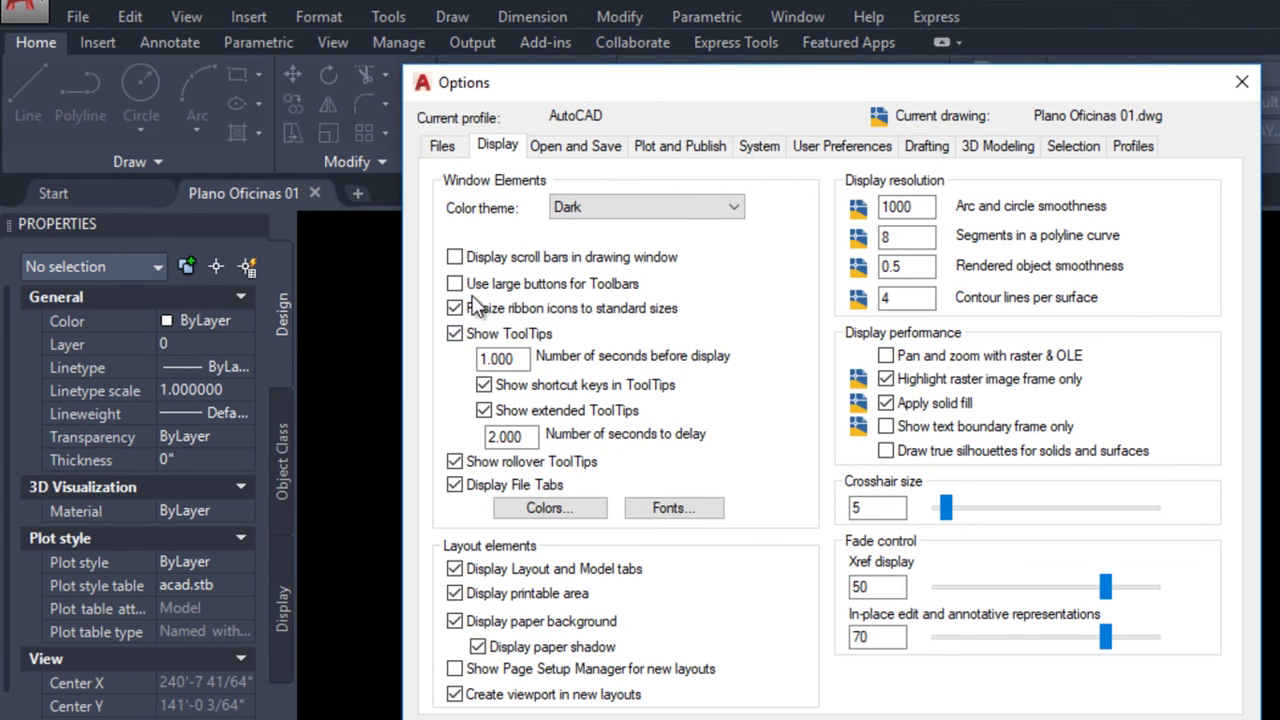
pyautogui.click(593, 155)
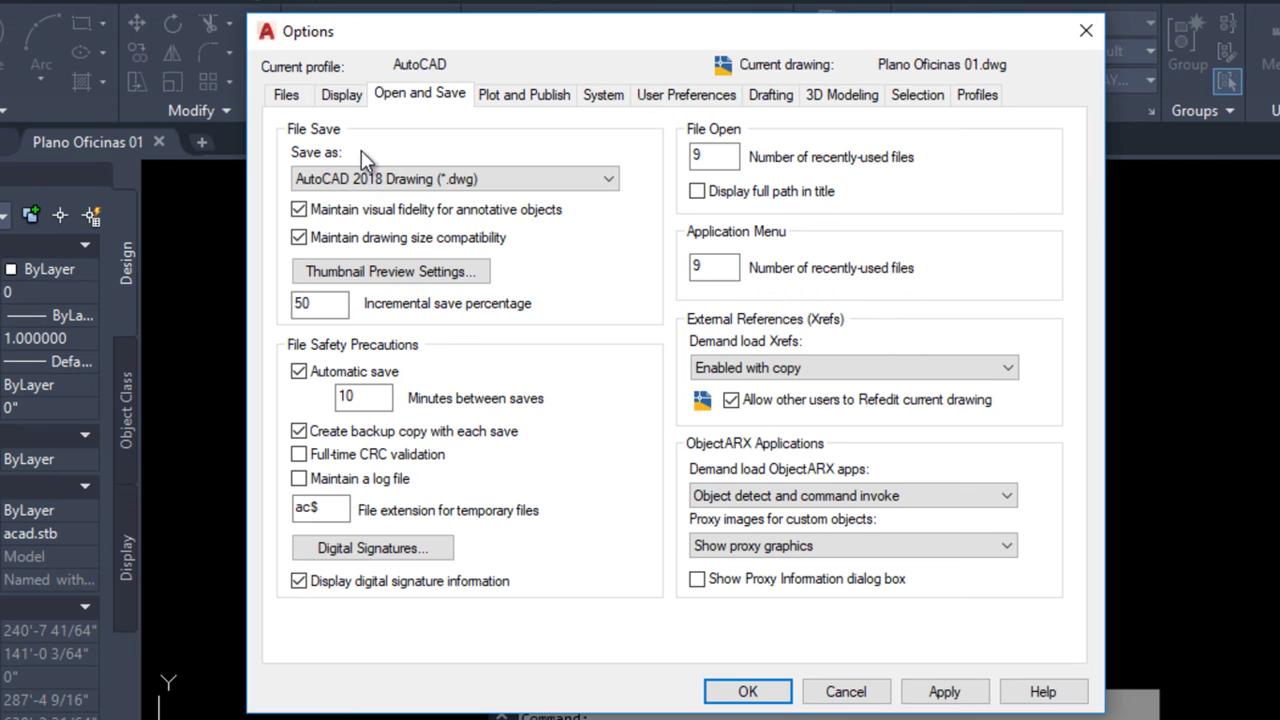
pyautogui.click(403, 178)
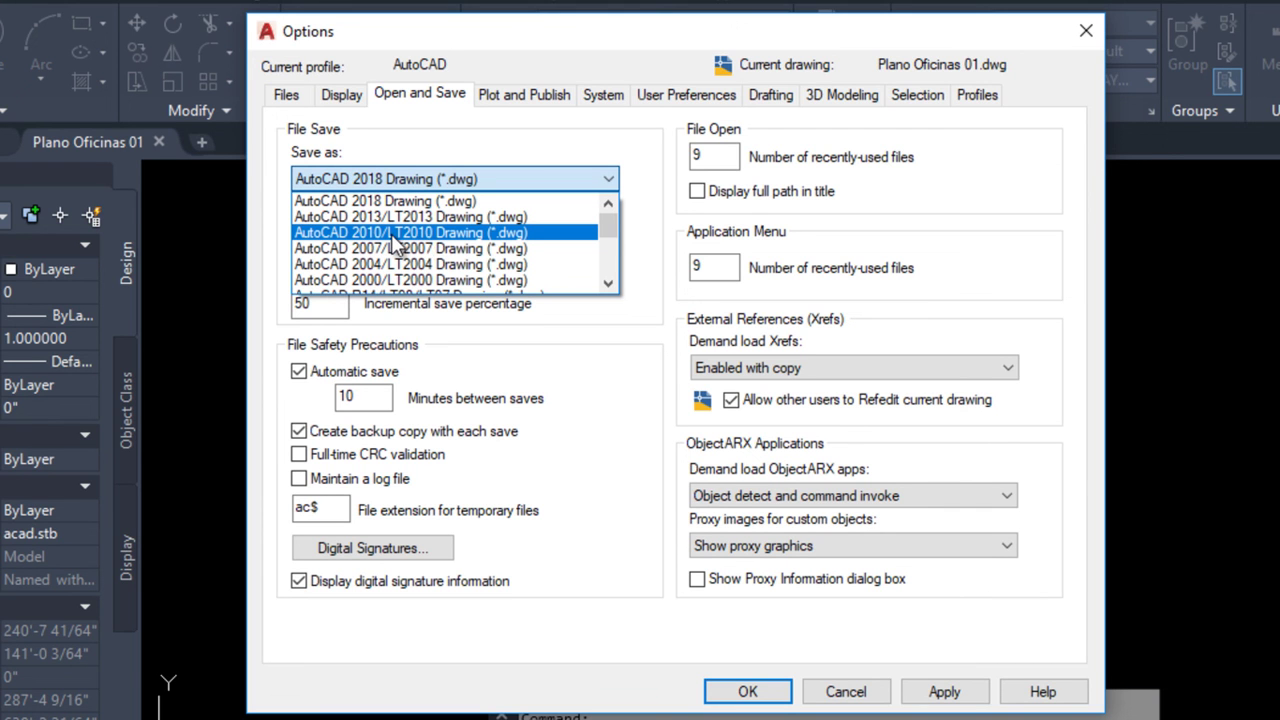
pyautogui.click(394, 236)
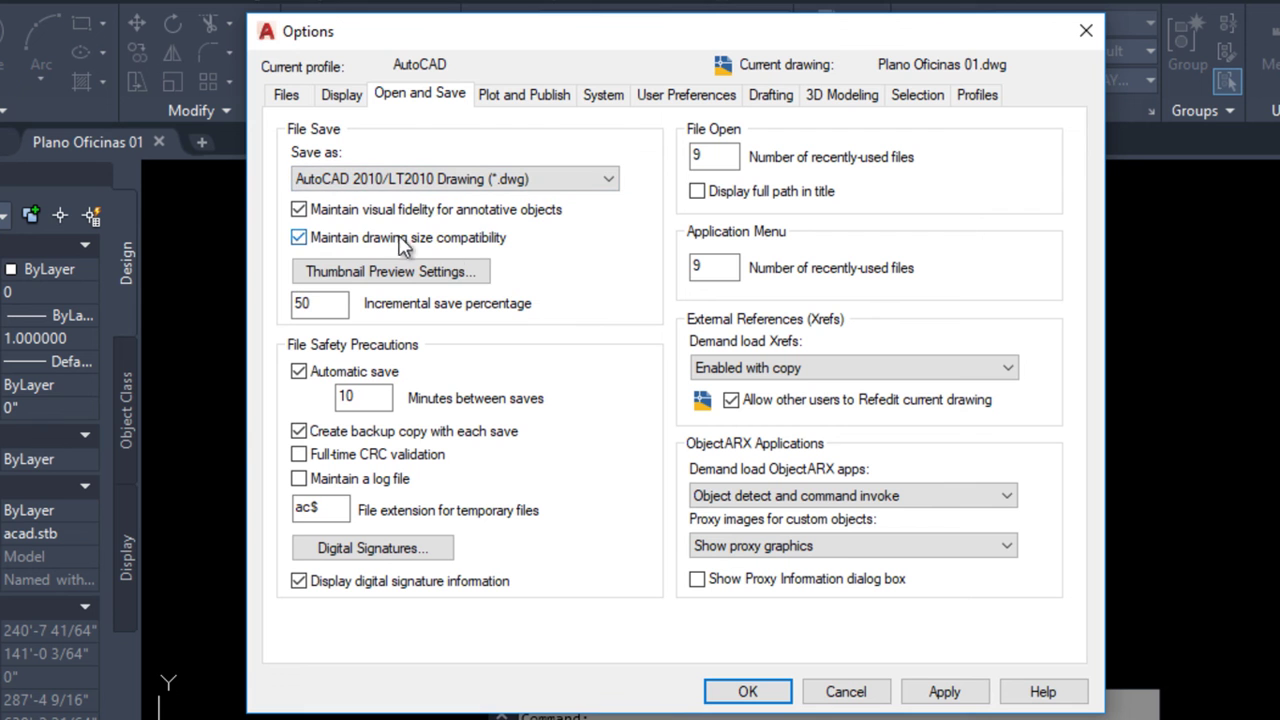
# - Apply the options, then confirm Save As lists AutoCAD 2010/LT2010 Drawing (*.dwg) as the file type
pyautogui.click(748, 692)
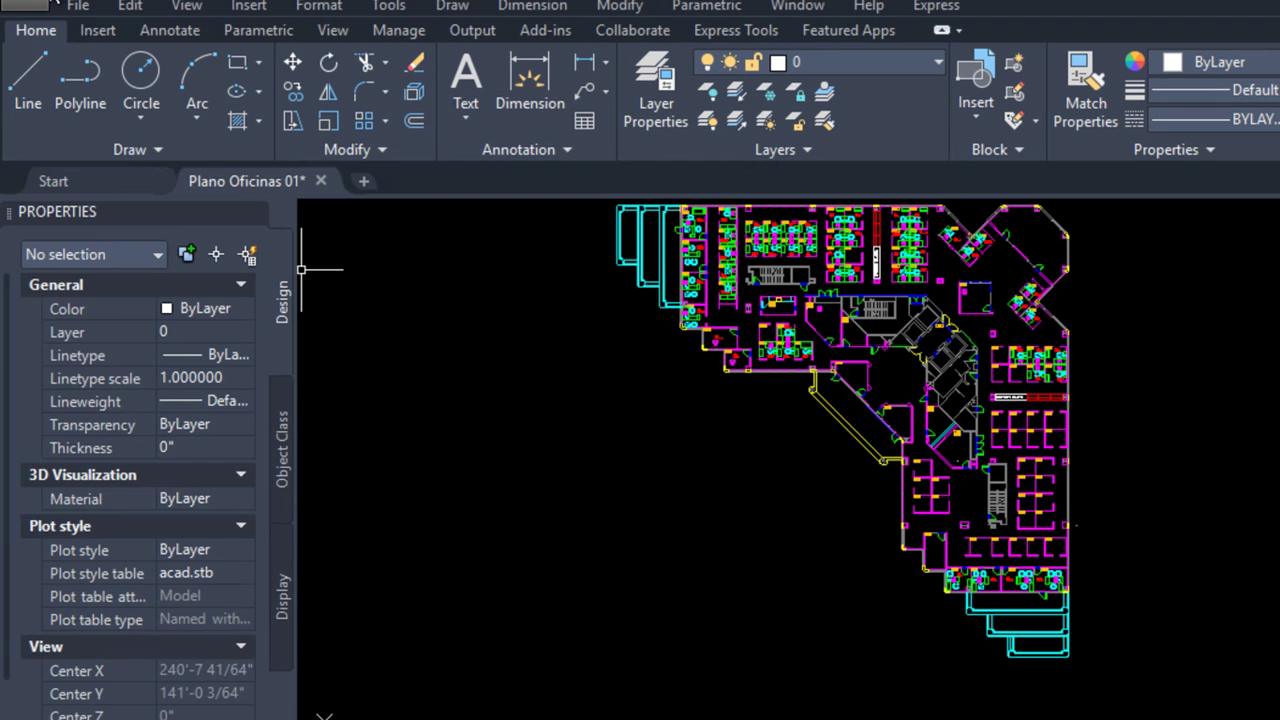
pyautogui.click(22, 3)
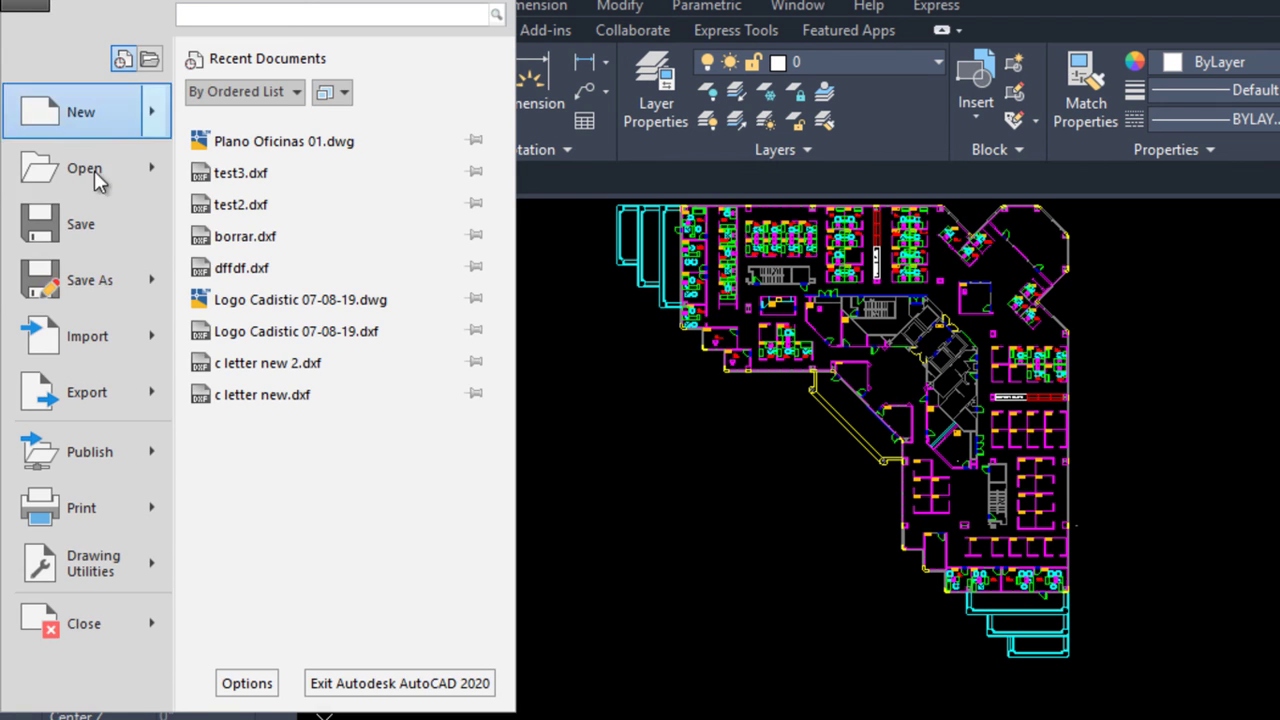
pyautogui.click(105, 292)
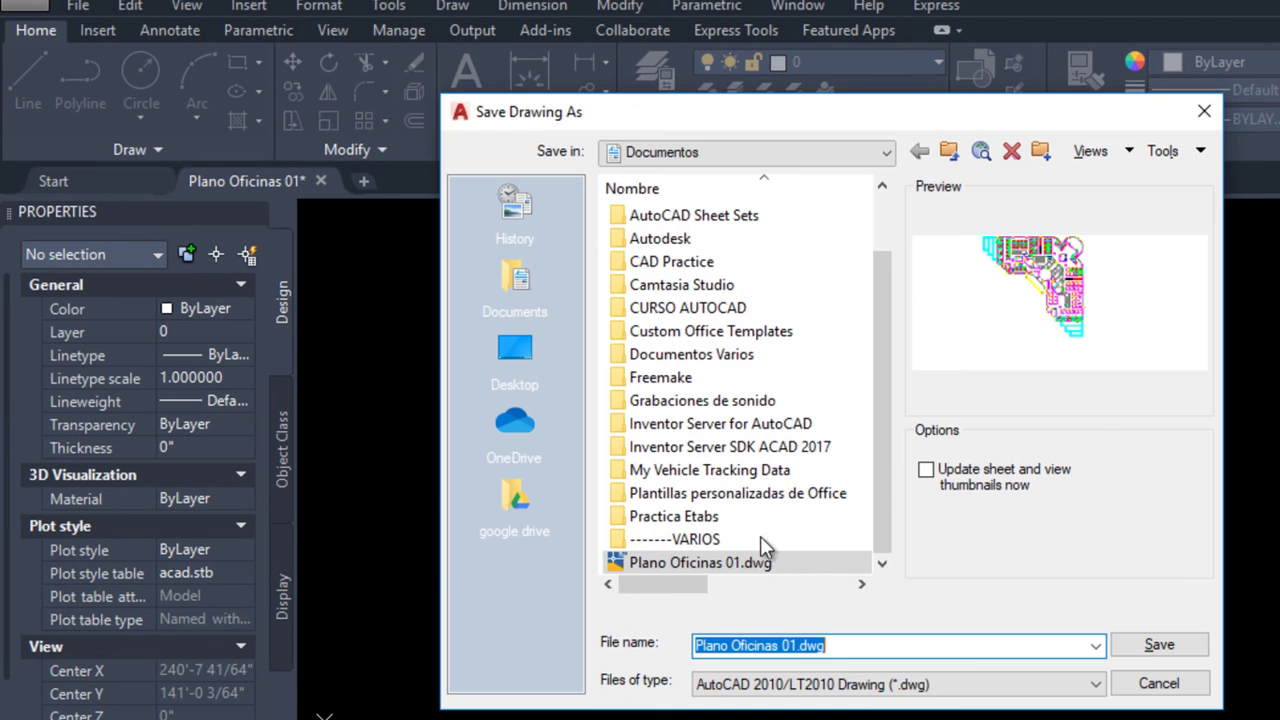
pyautogui.click(878, 690)
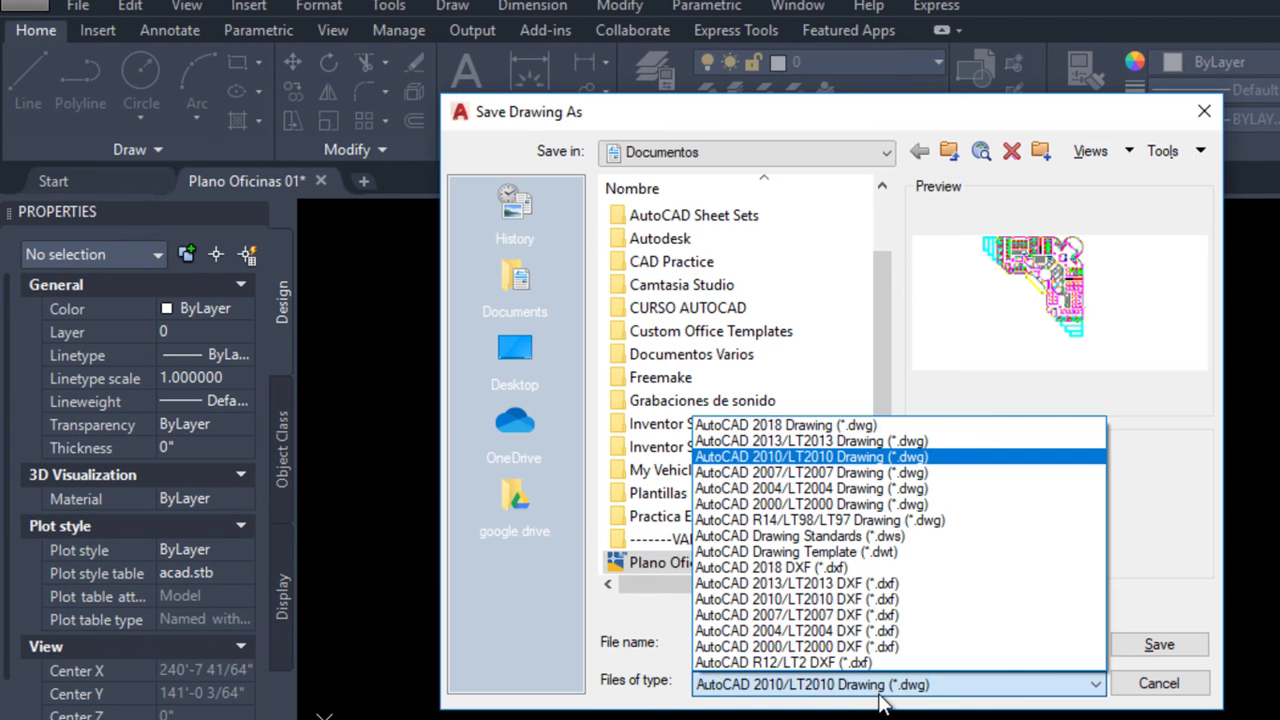